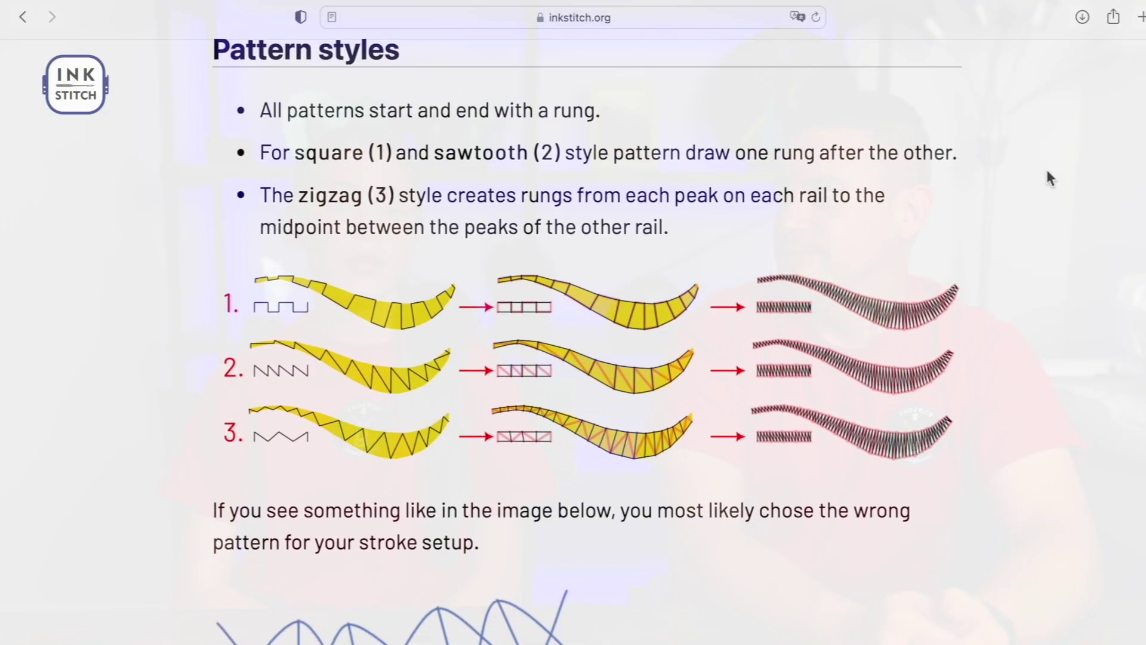
scroll(1045, 166, "down", 3)
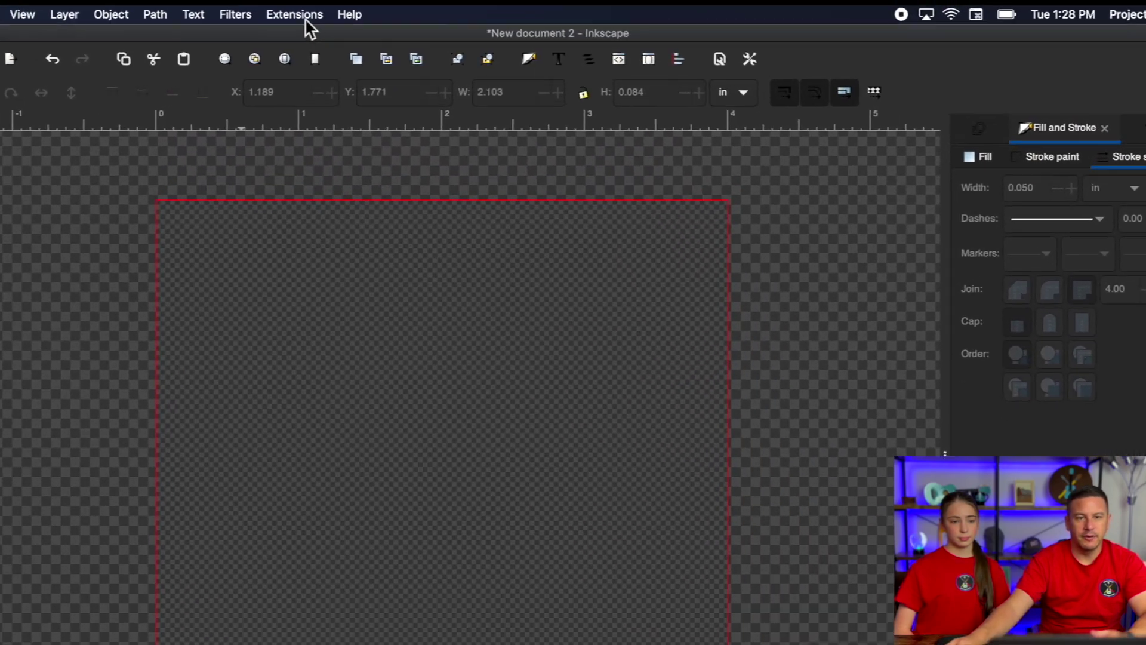
left_click(305, 17)
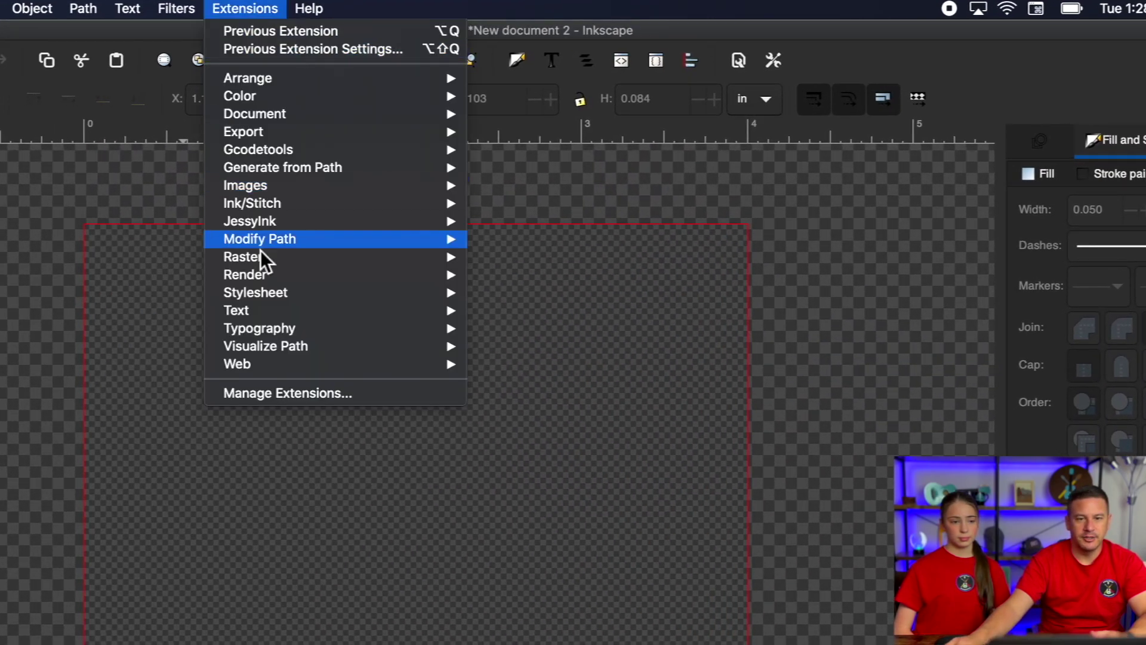
mouse_move(368, 172)
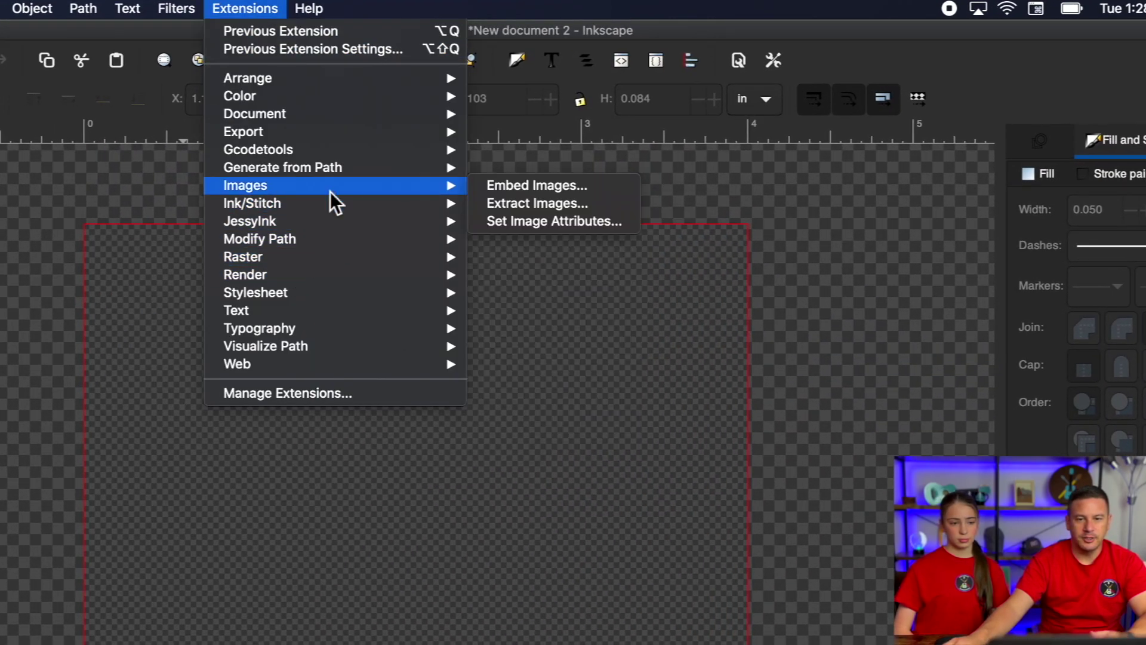
mouse_move(388, 204)
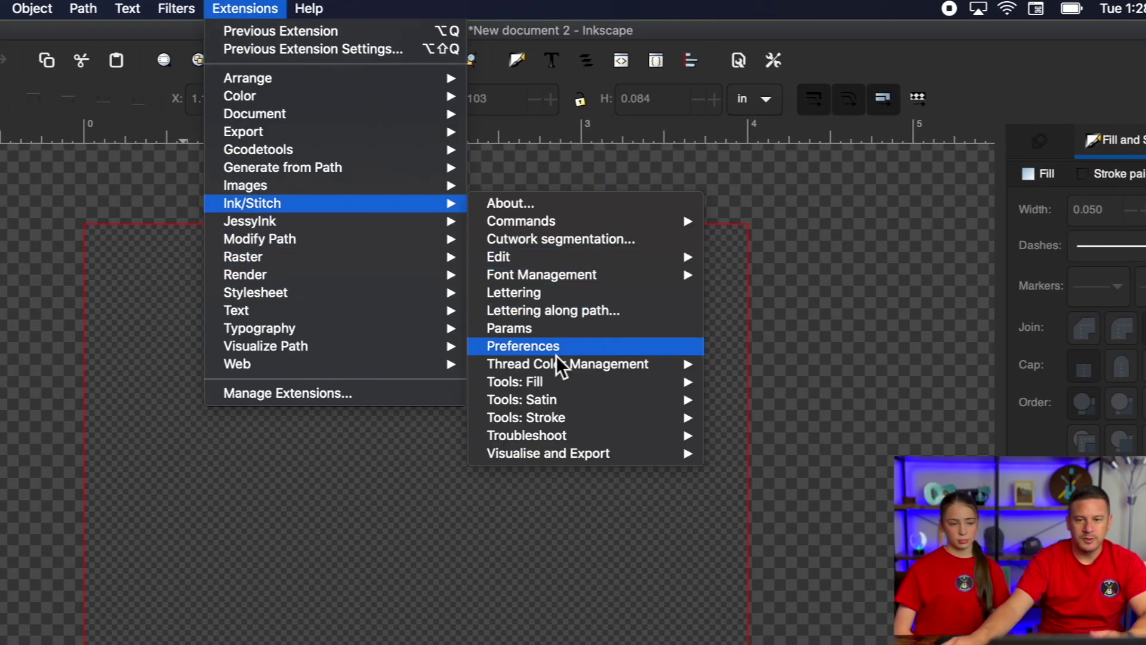
mouse_move(555, 409)
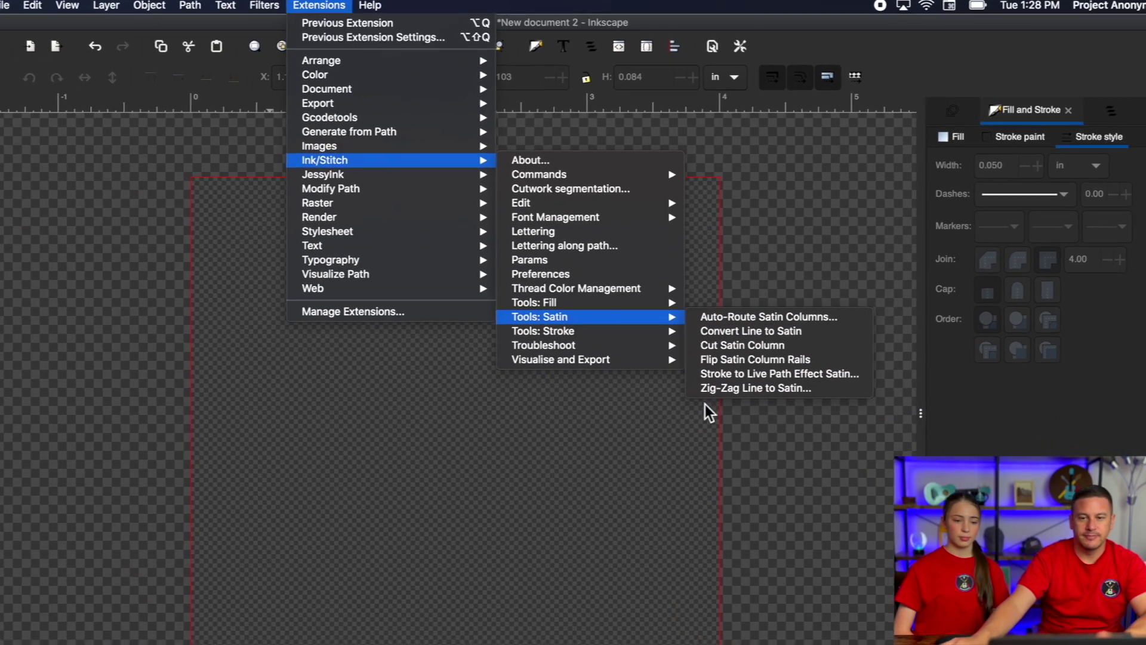
left_click(114, 417)
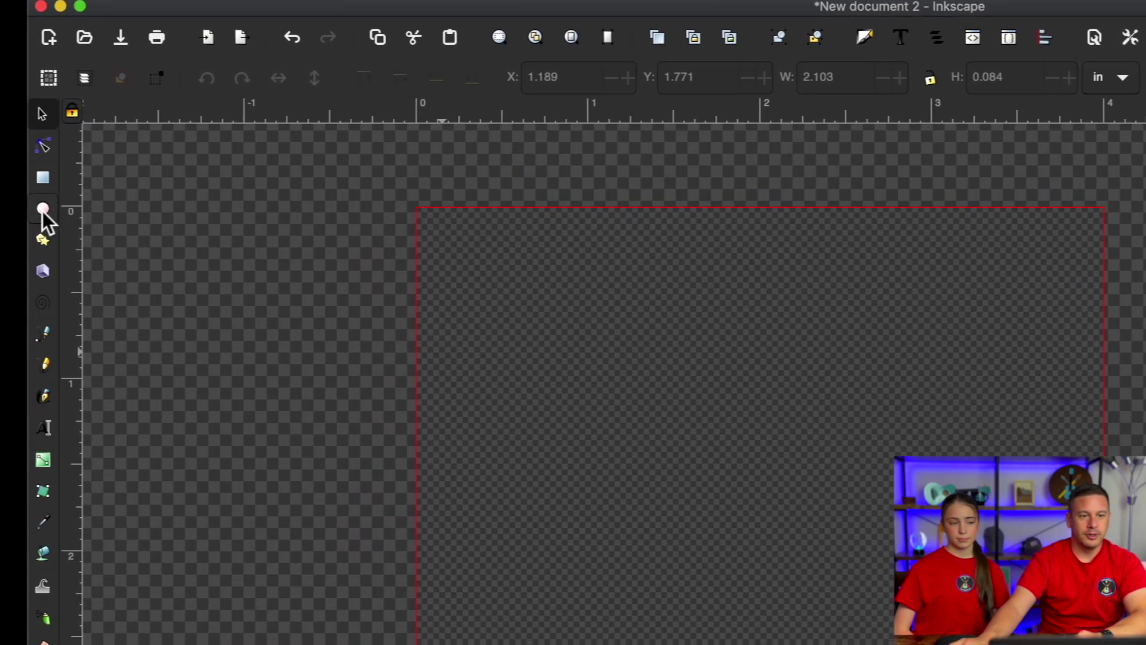
- Draw a wide, flat ellipse near the page top with a white fill and no stroke
left_click(66, 139)
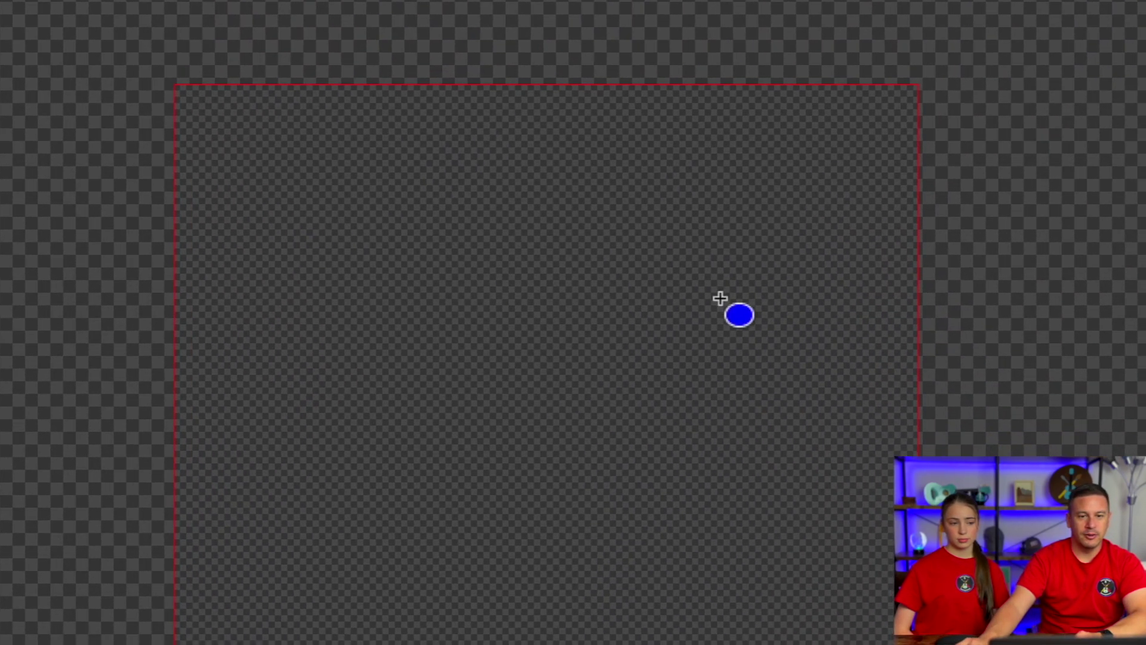
left_click_drag(282, 192, 847, 276)
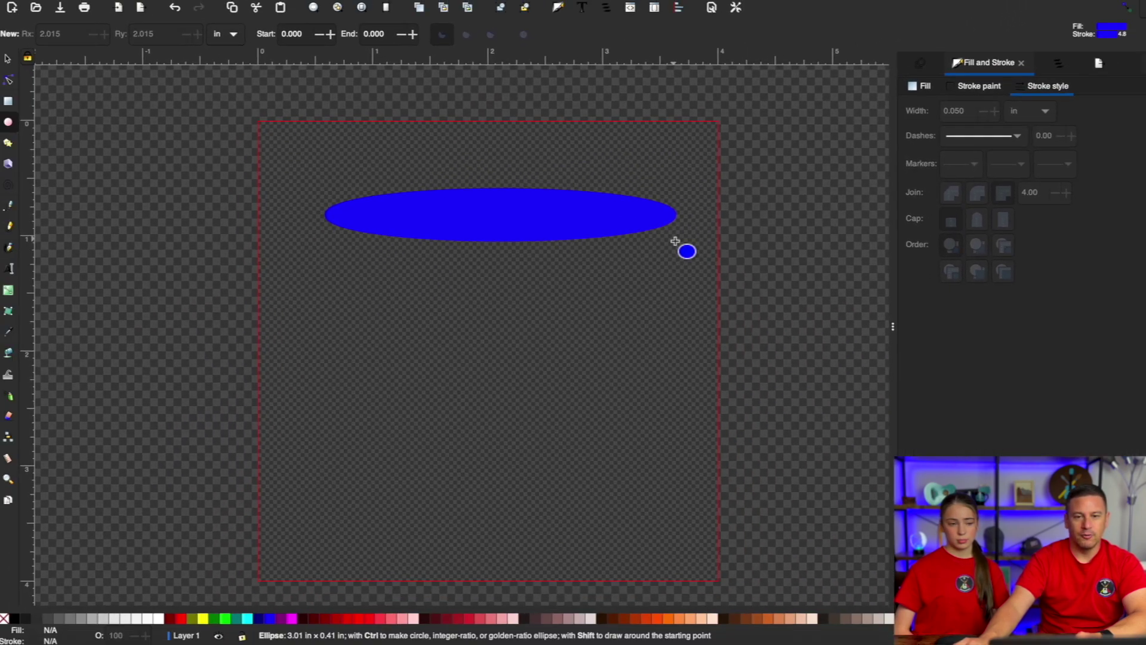
left_click_drag(675, 241, 675, 241)
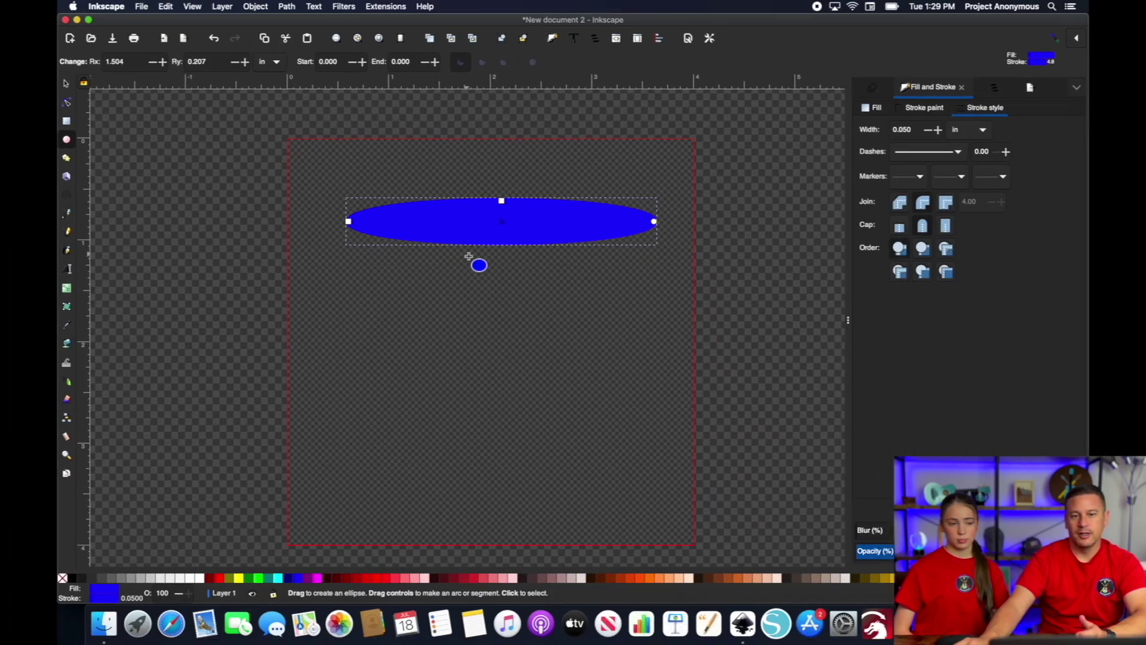
left_click(200, 579)
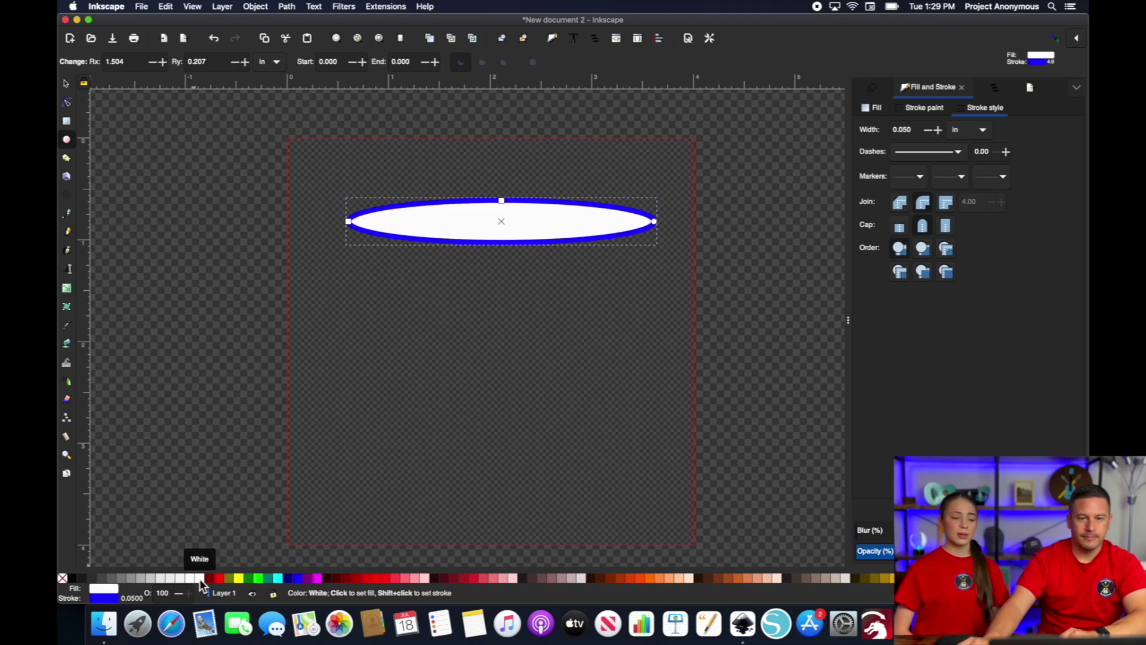
left_click(63, 579)
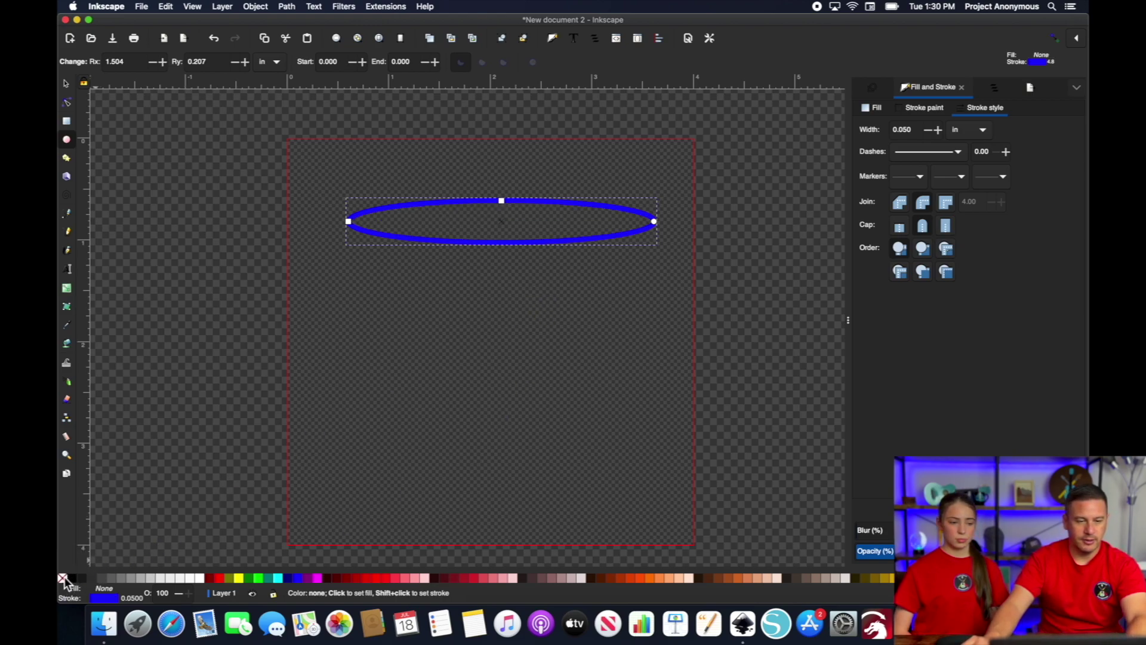
key("ctrl+z")
key("ctrl+z")
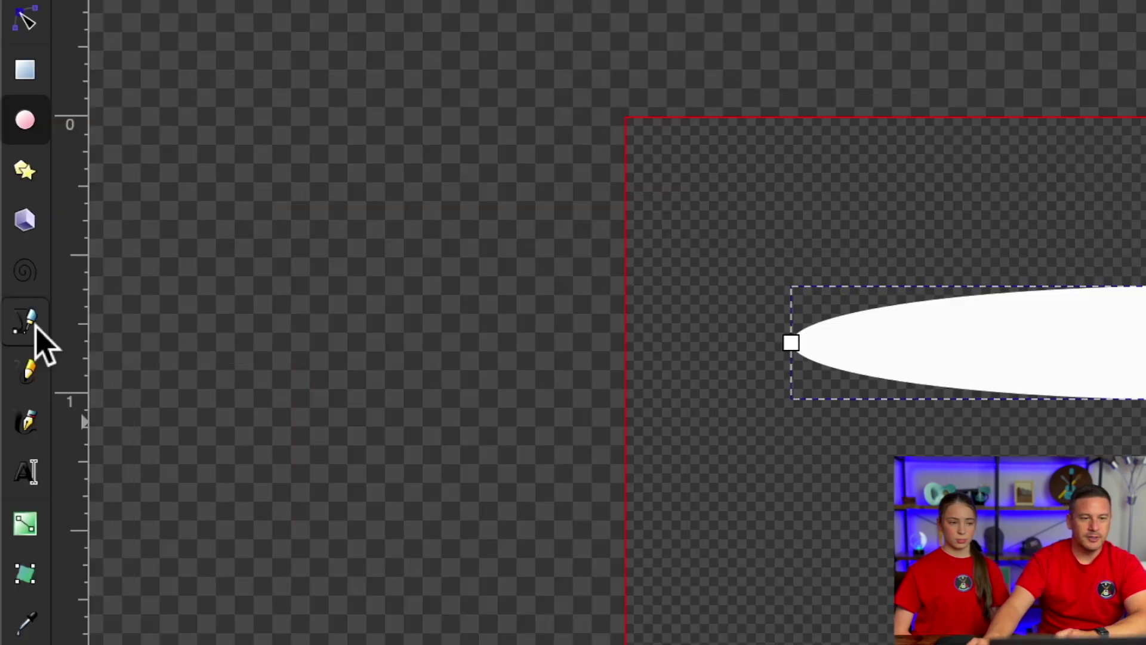
left_click(67, 213)
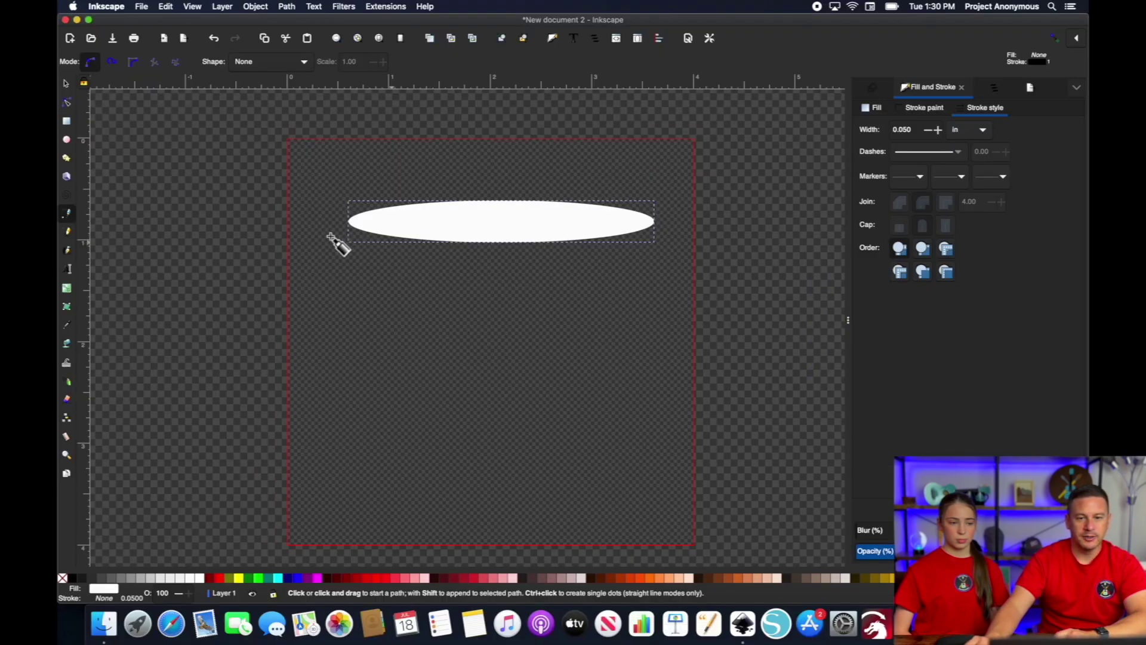
scroll(361, 218, "up", 2)
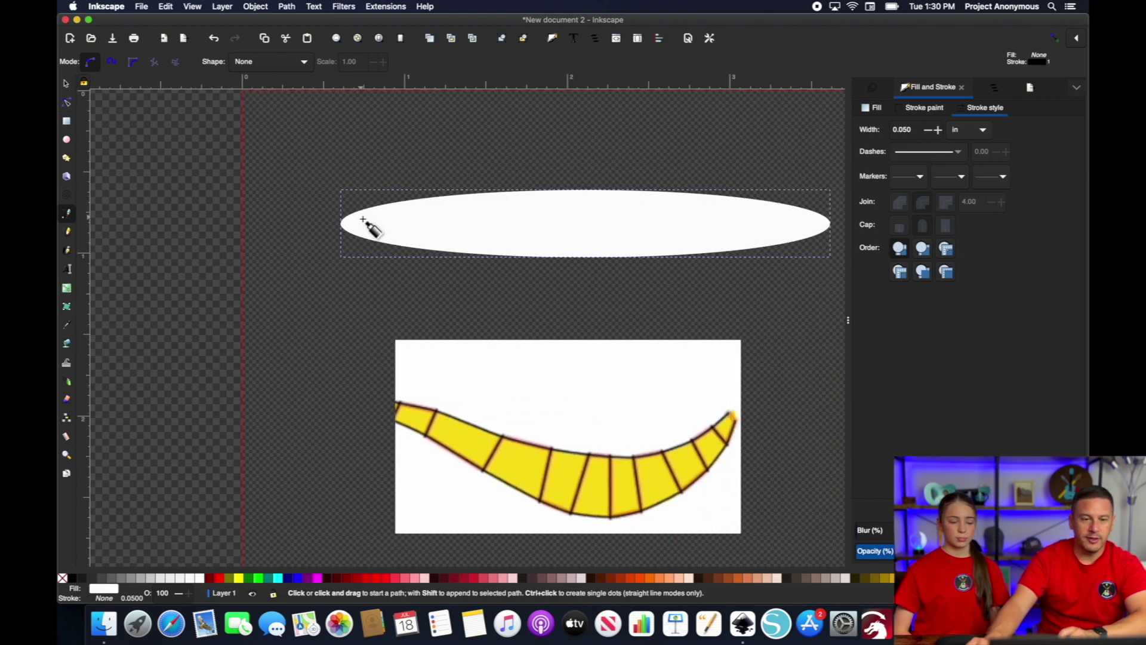
scroll(362, 218, "down", 2)
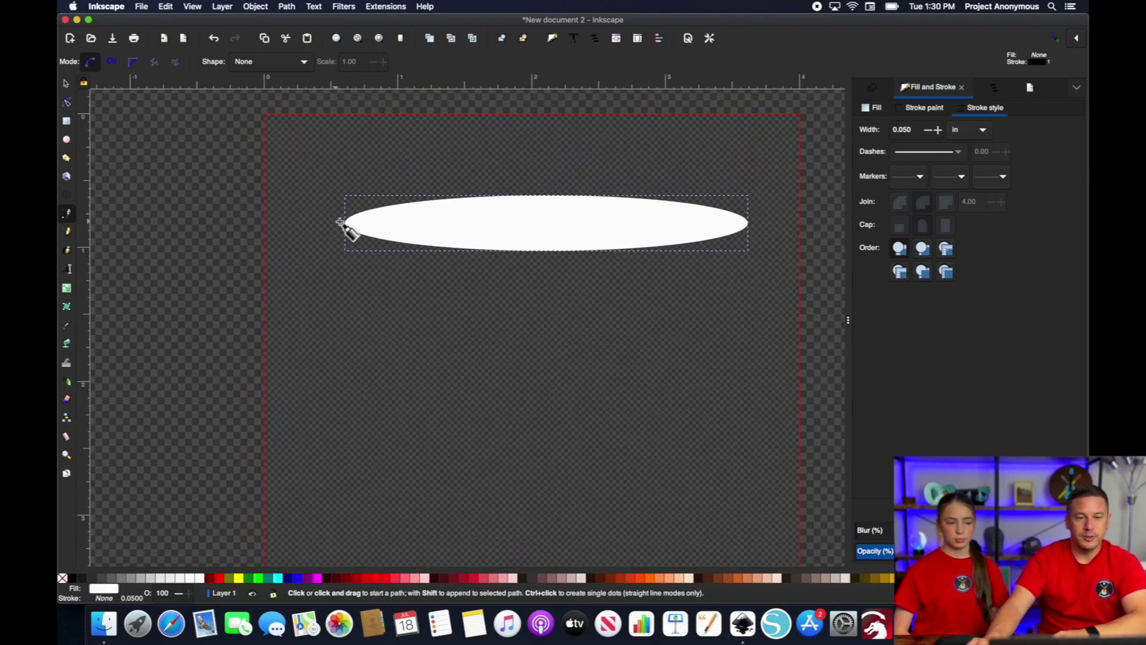
left_click(823, 360)
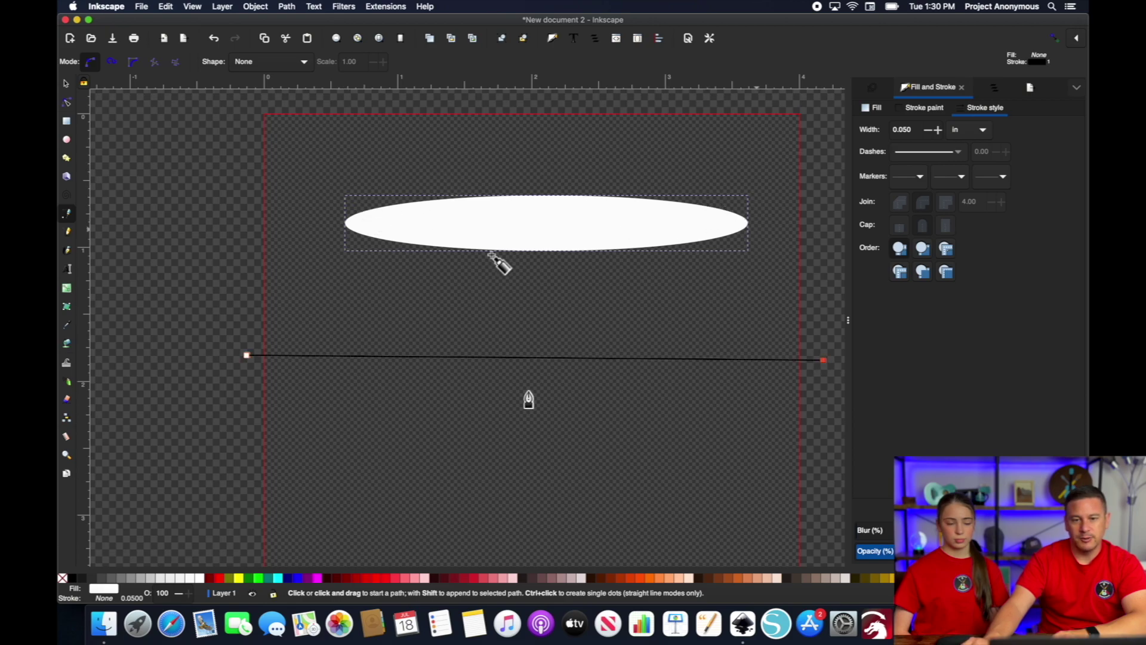
left_click(245, 377)
double_click(824, 373)
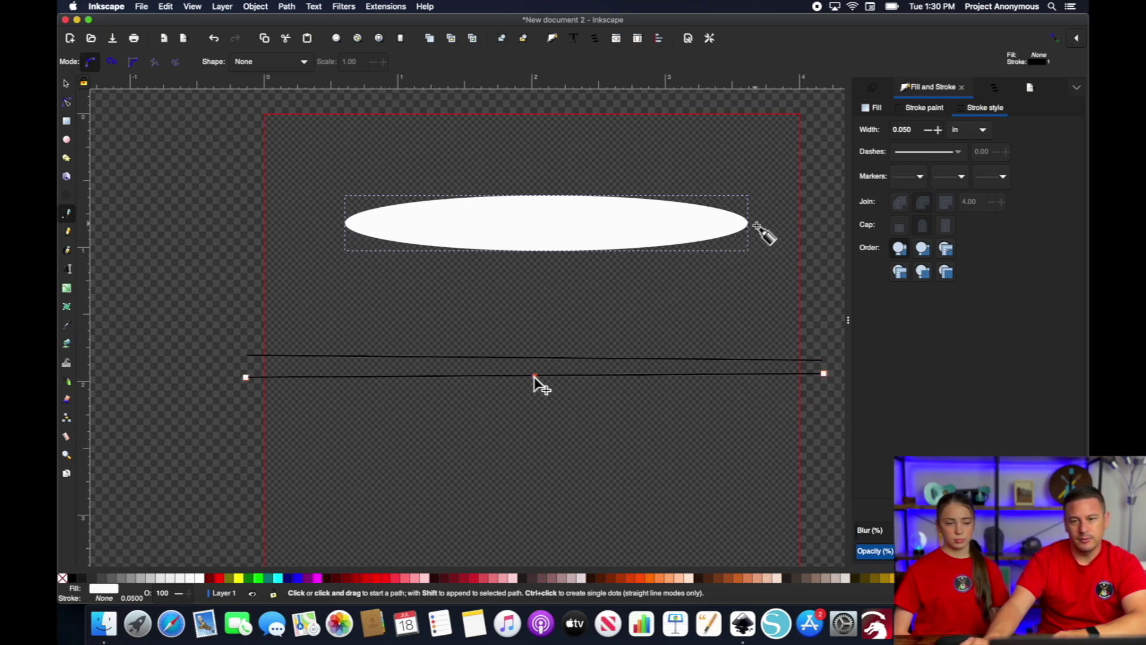
left_click_drag(534, 376, 536, 434)
left_click_drag(536, 359, 533, 294)
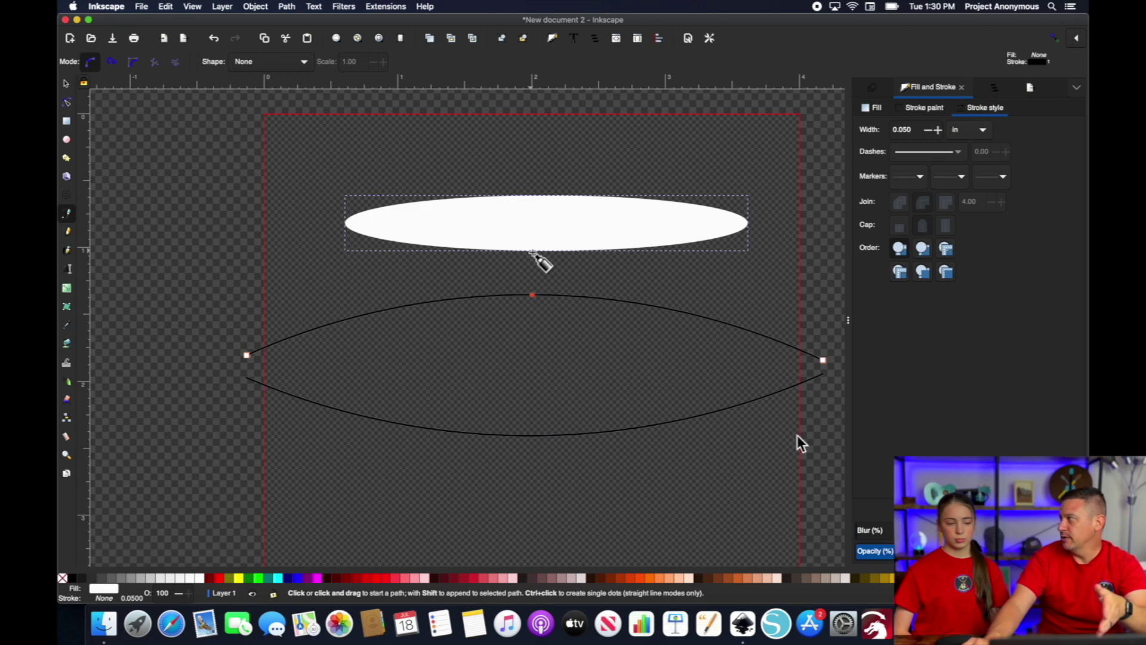
key("Escape")
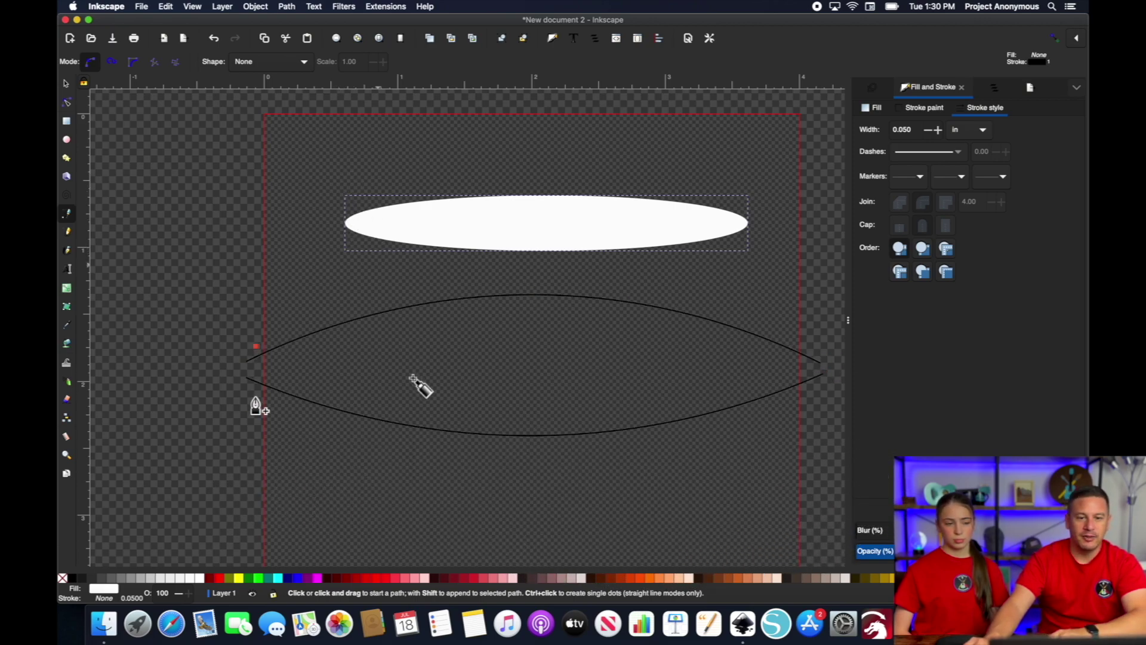
double_click(255, 395)
left_click(332, 320)
double_click(328, 416)
left_click(537, 280)
double_click(533, 448)
left_click(733, 313)
double_click(733, 421)
left_click(810, 341)
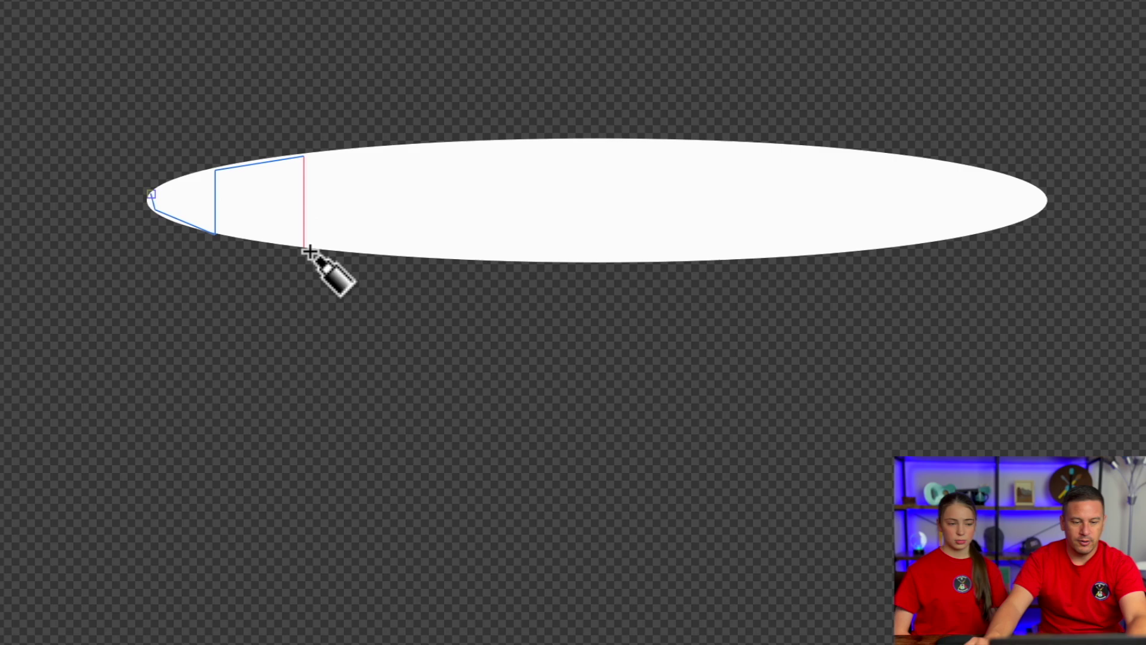
- Trace square-wave segments alternating between the oval's bottom and top edges from the left tip
left_click(303, 247)
left_click(392, 254)
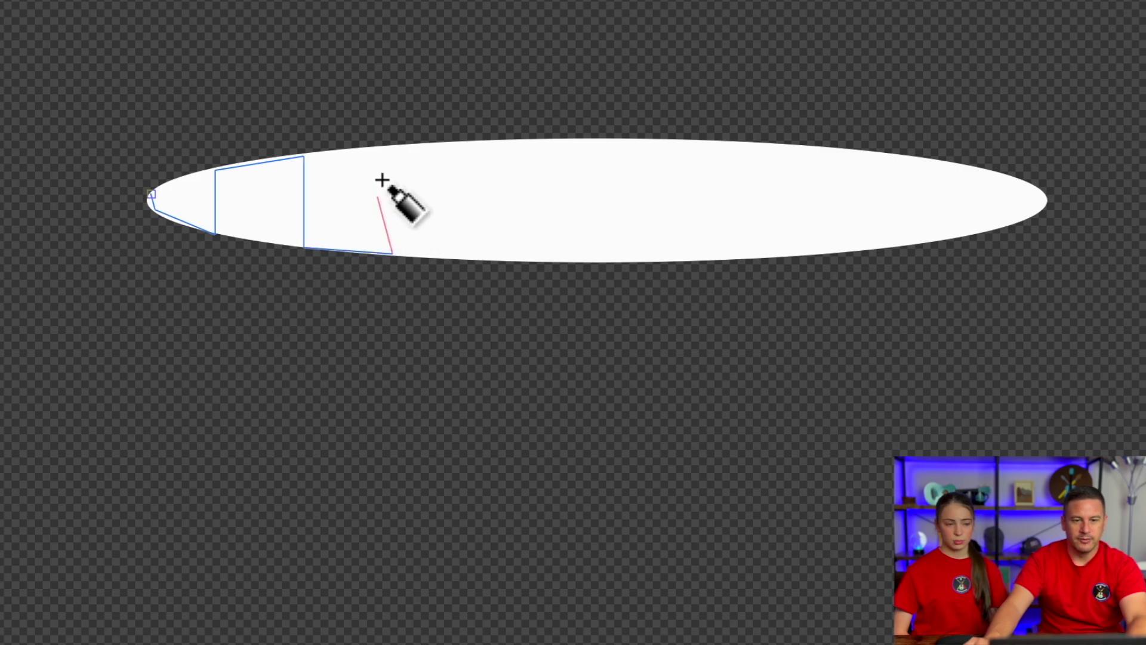
left_click(393, 145)
left_click(478, 142)
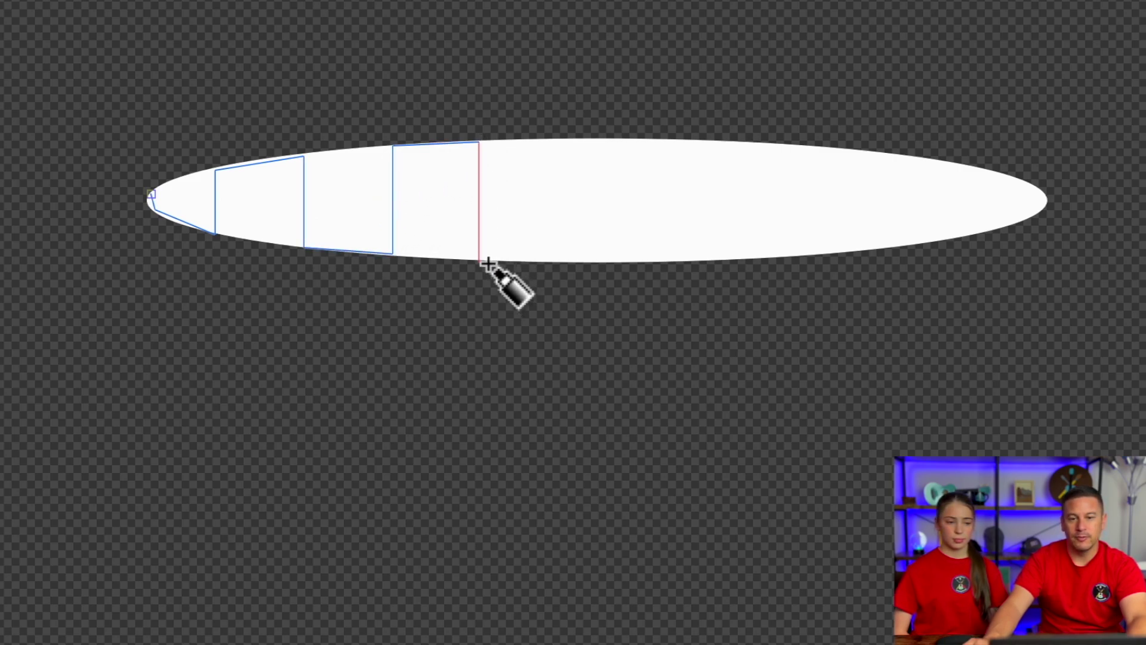
left_click(478, 259)
left_click(586, 261)
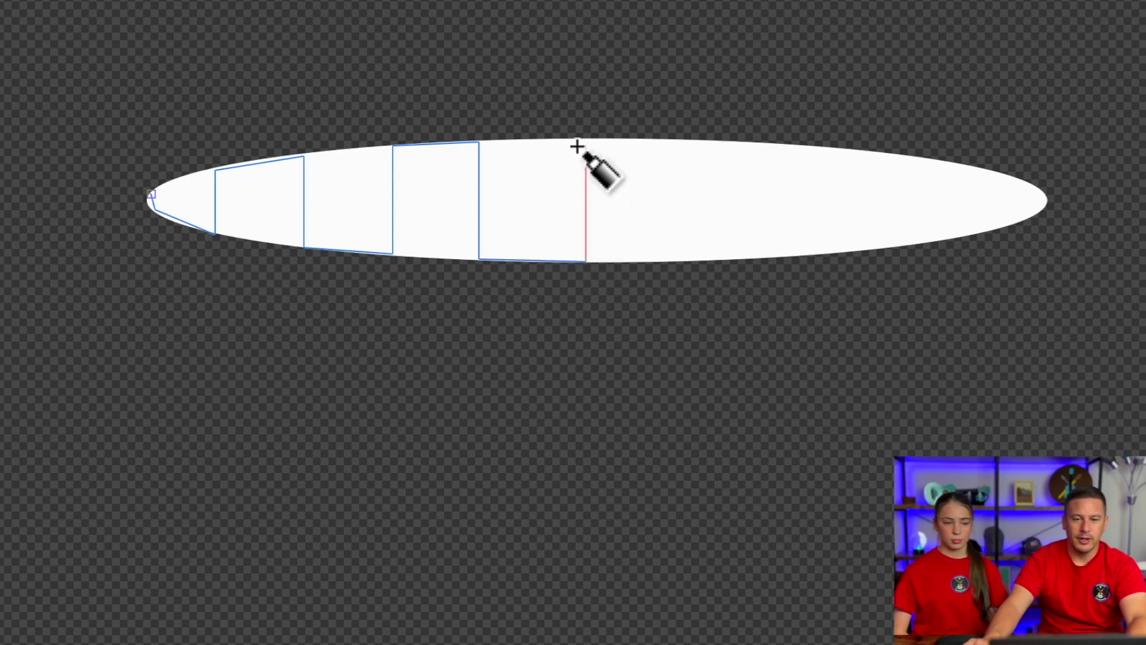
left_click(586, 140)
left_click(710, 141)
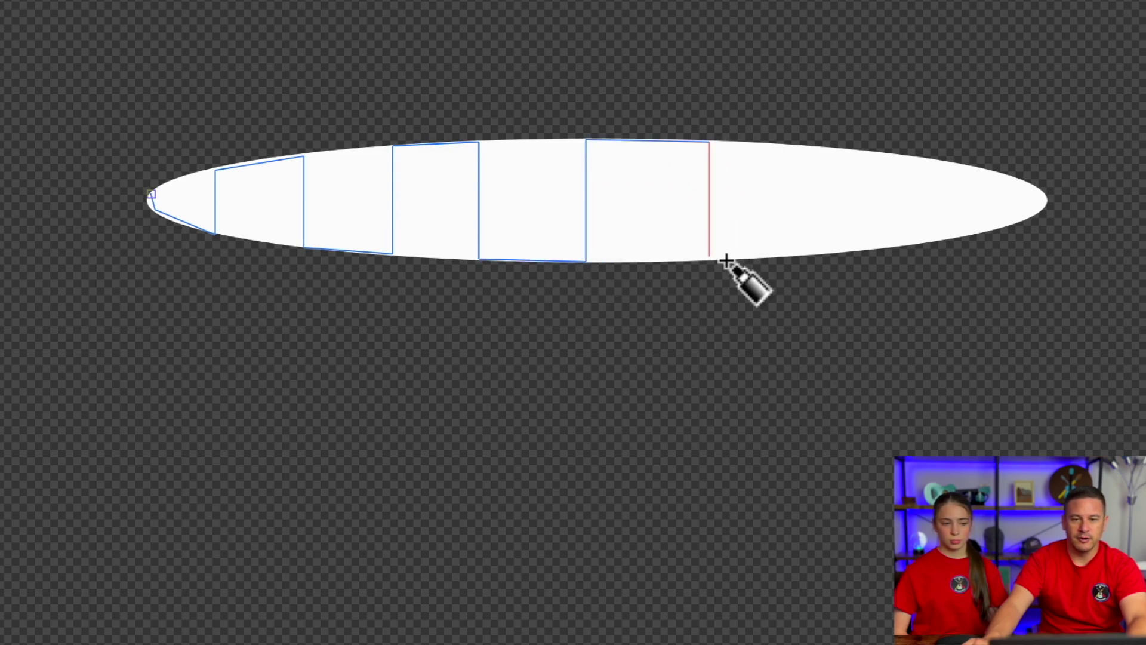
left_click(709, 260)
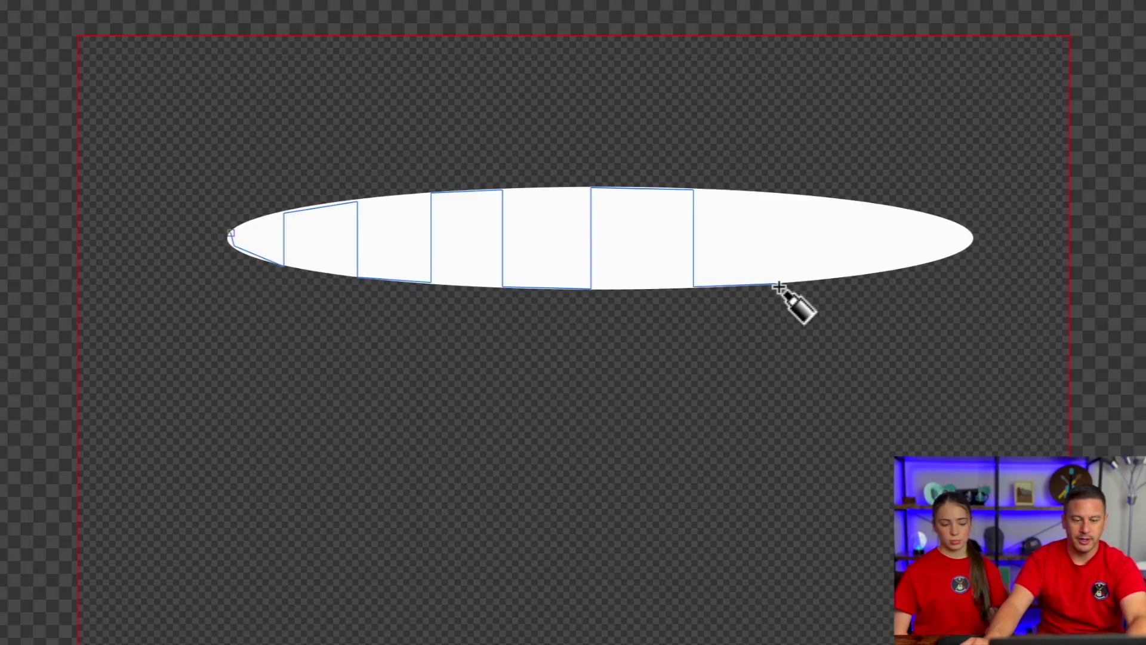
- Continue the square zig-zag to the oval's right tip and finish the path
left_click(643, 248)
left_click(640, 199)
left_click(682, 203)
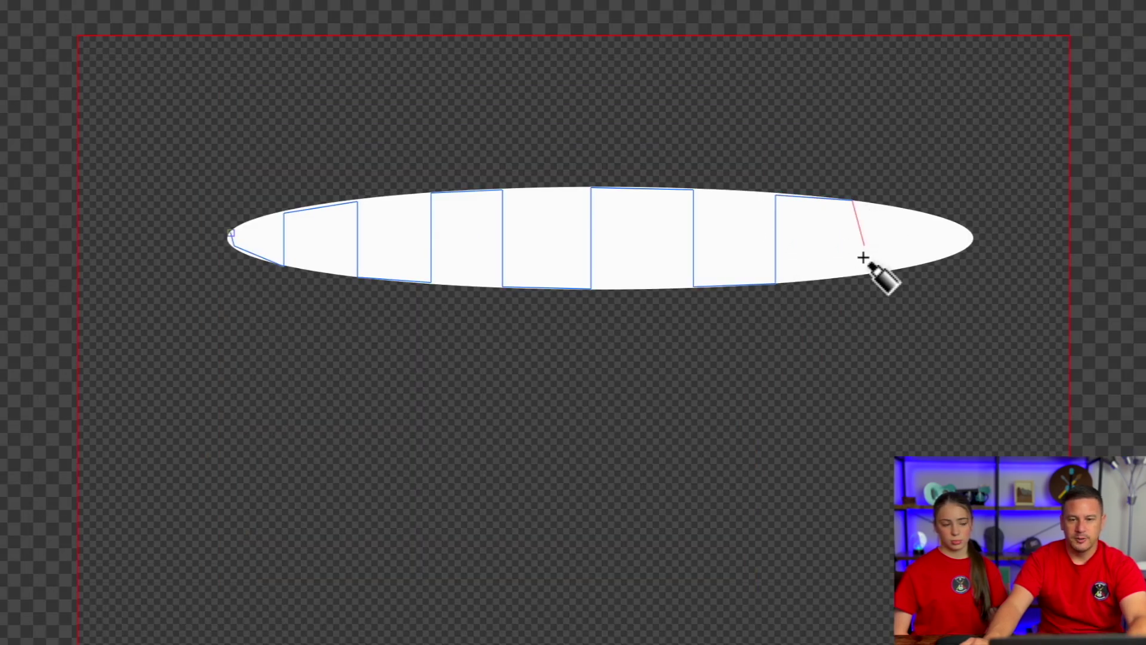
left_click(852, 275)
left_click(923, 262)
left_click(923, 214)
left_click(968, 229)
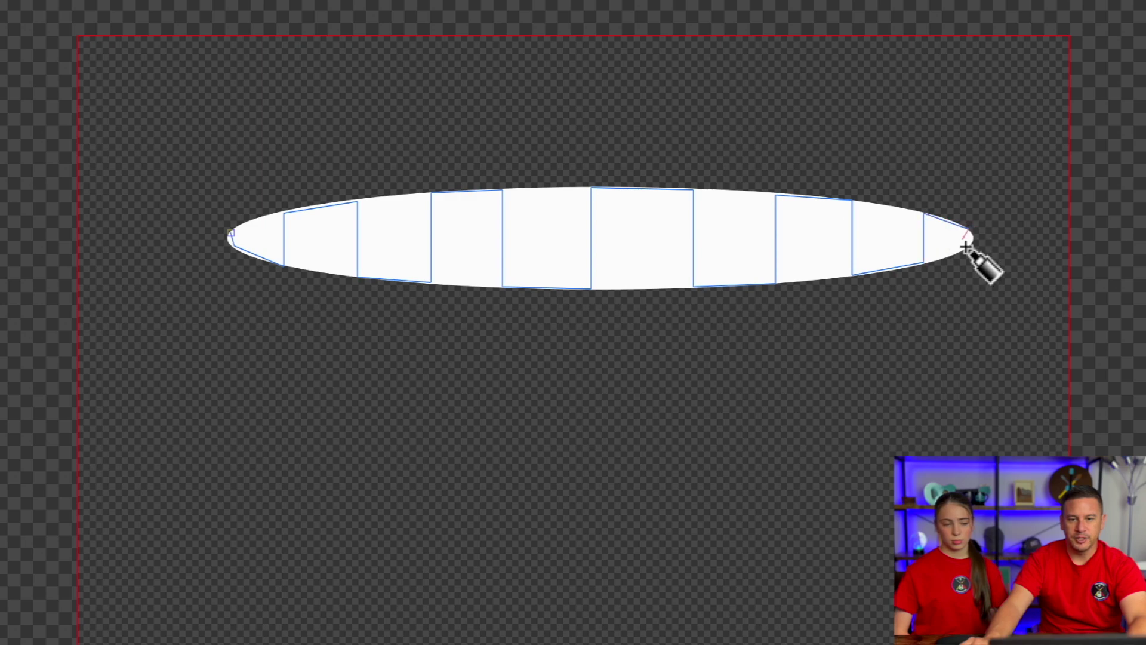
key("Return")
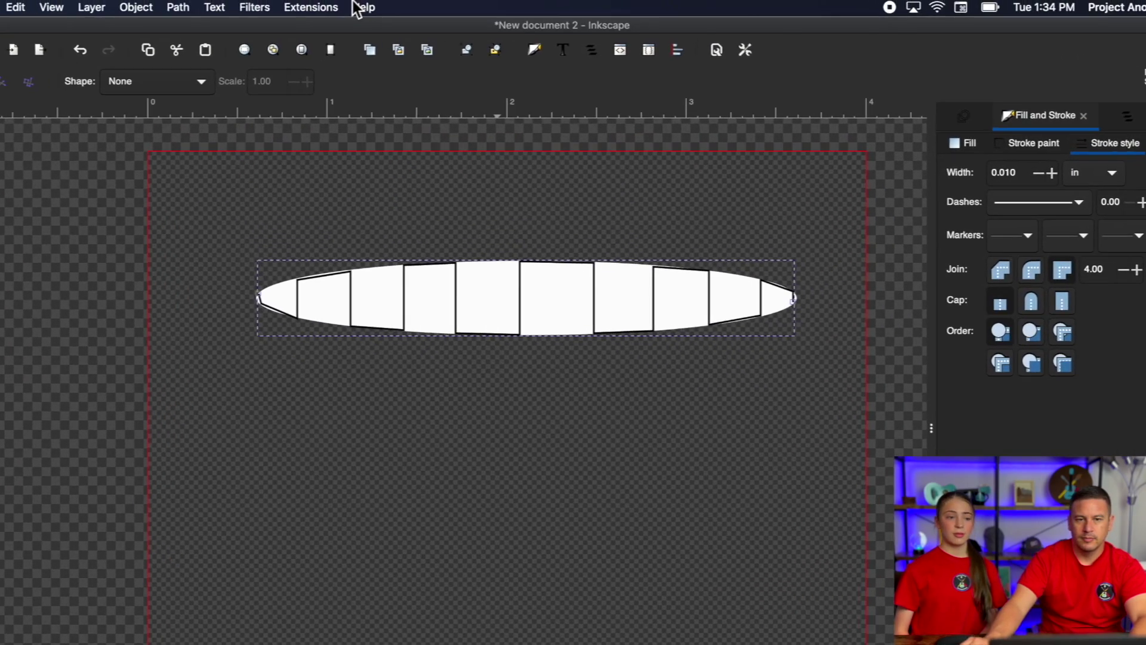
- Apply Zig-Zag Line to Satin to the zigzag with live preview and the Sawtooth pattern
left_click(386, 6)
mouse_move(432, 121)
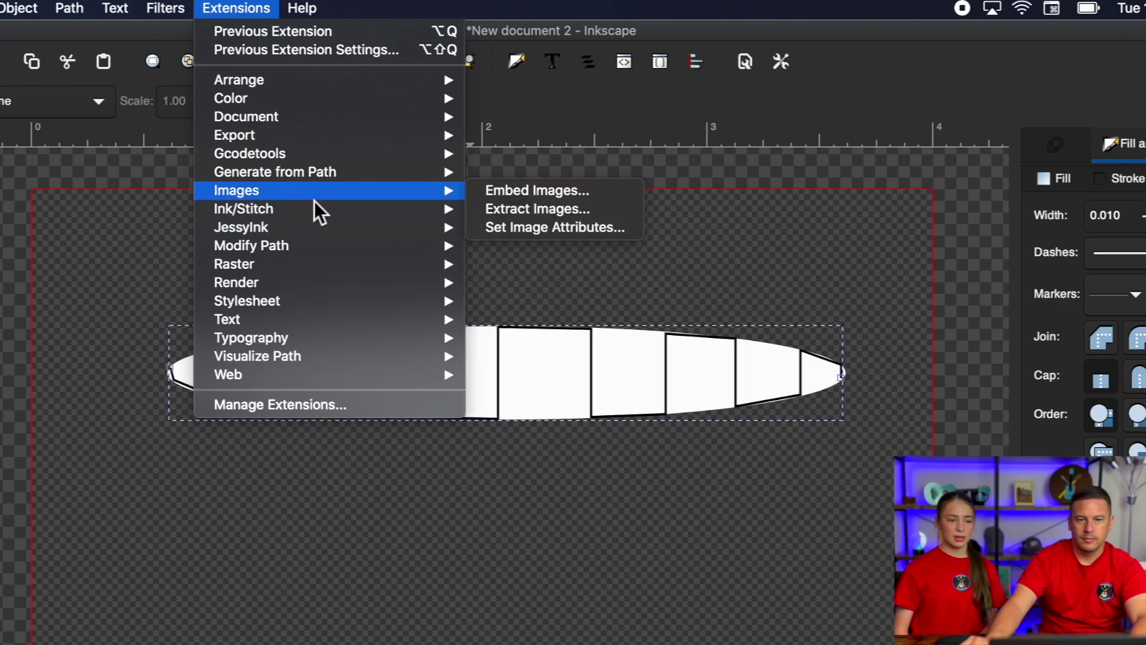
mouse_move(379, 213)
mouse_move(533, 417)
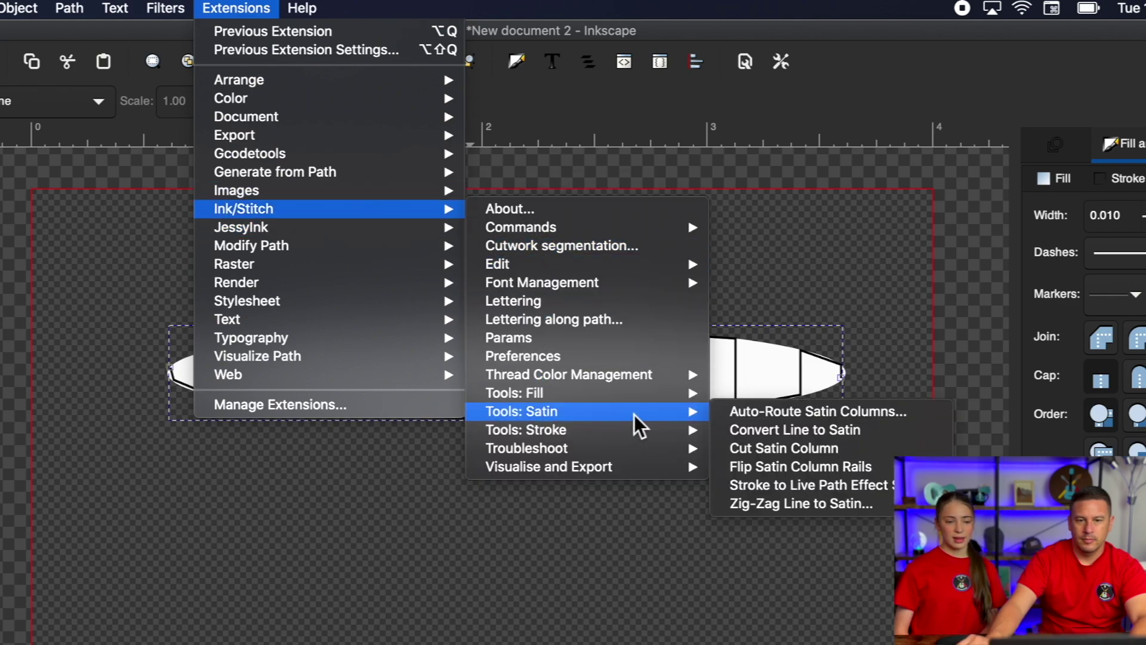
left_click(794, 505)
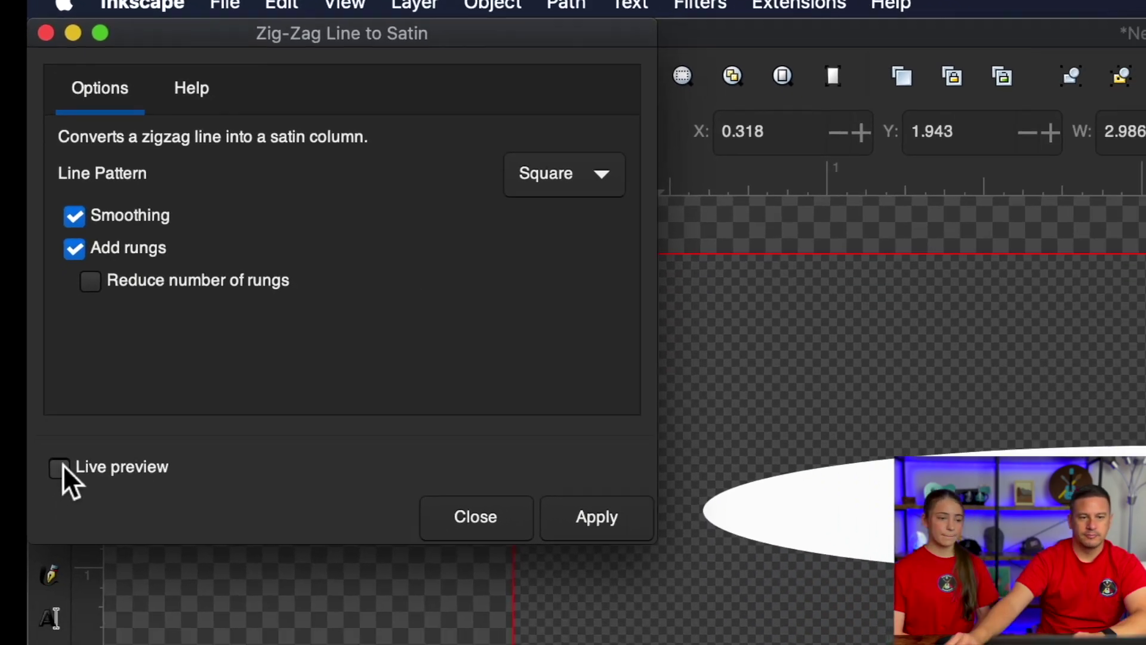
left_click(48, 555)
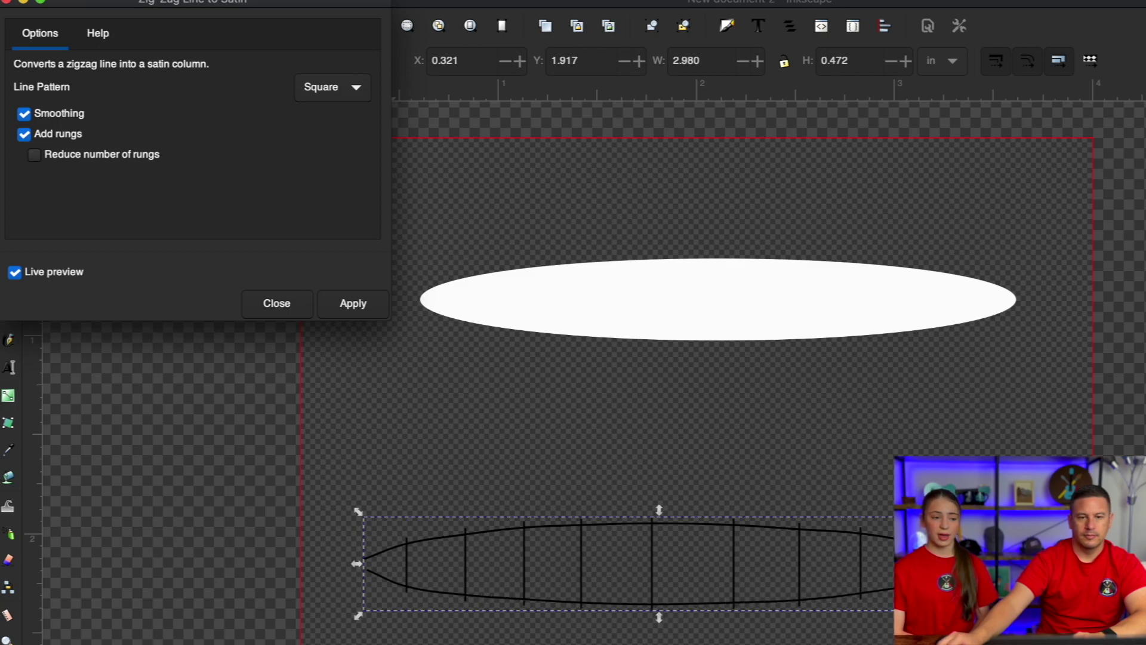
left_click(356, 88)
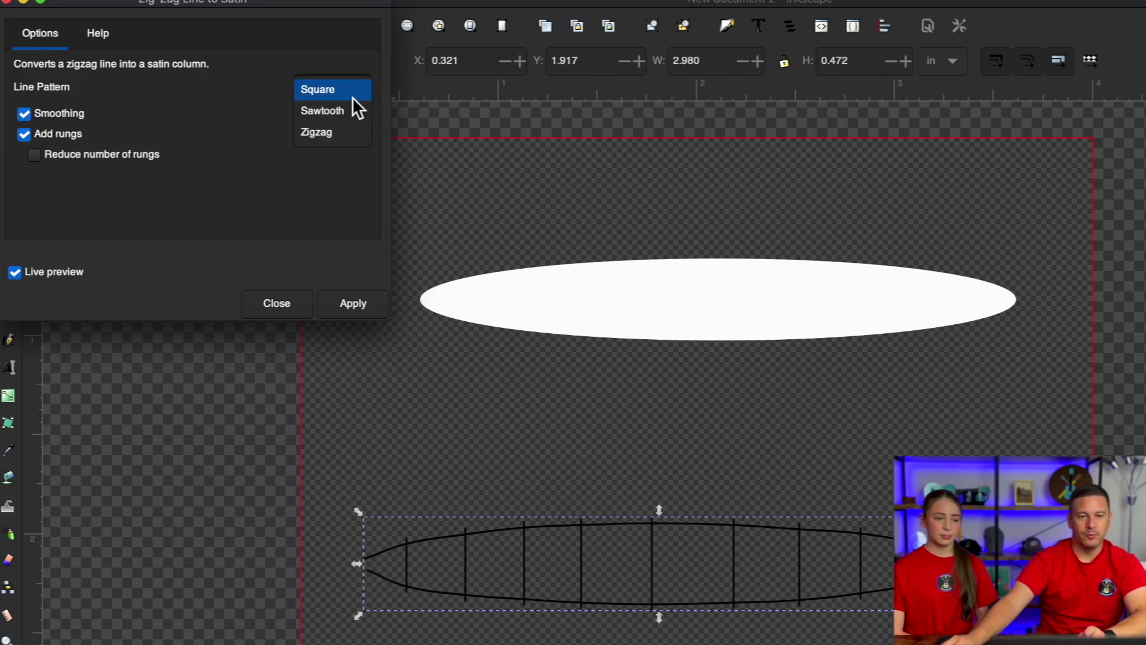
left_click(341, 109)
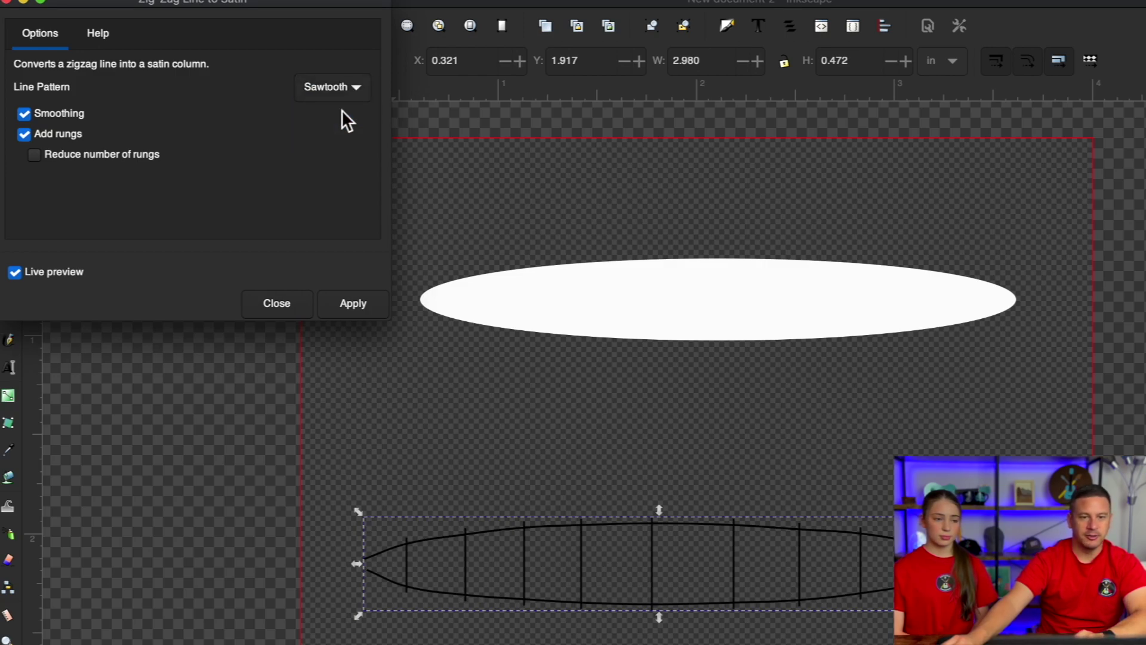
left_click(343, 307)
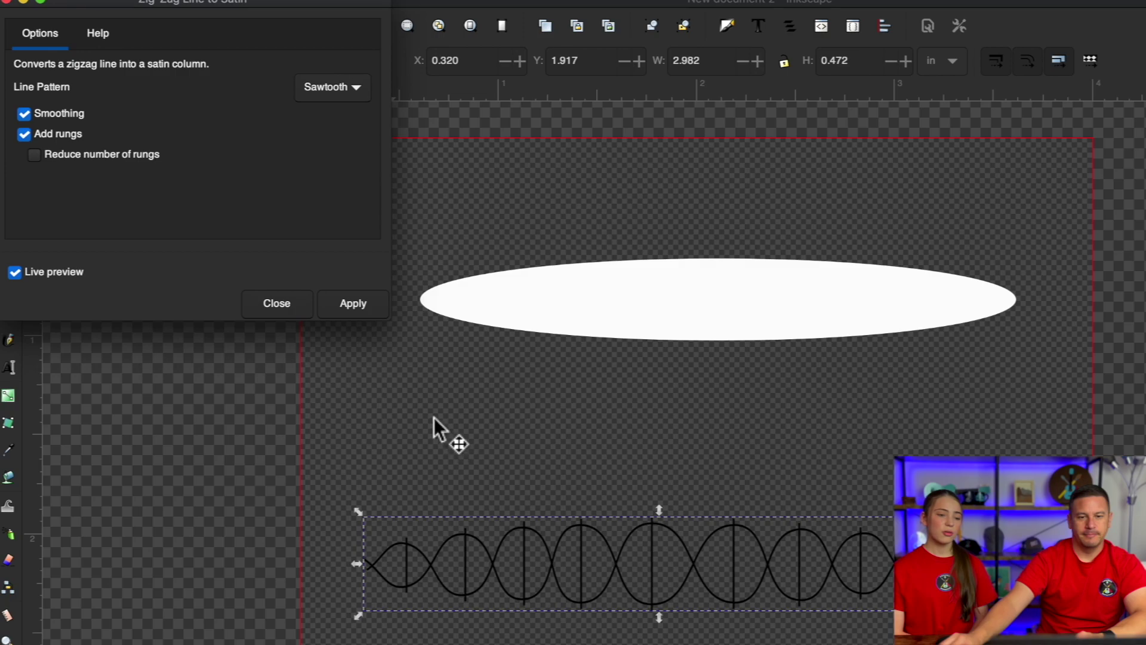
- Switch the line pattern to Square and close the satin conversion dialog
left_click(360, 89)
left_click(337, 72)
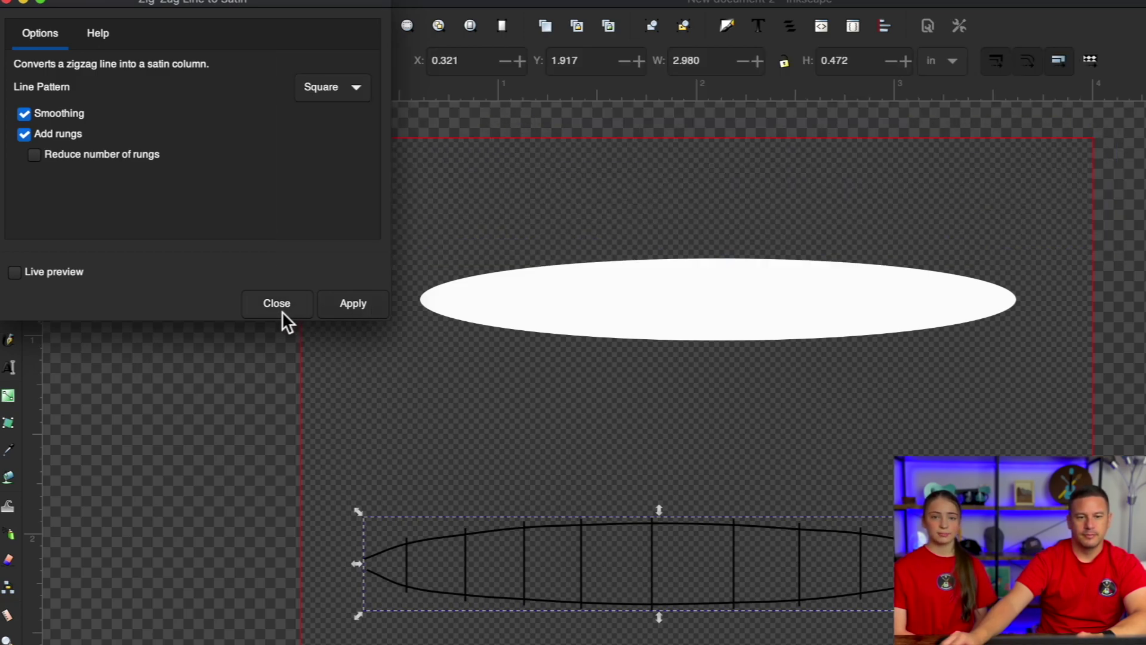
left_click(281, 311)
left_click(351, 2)
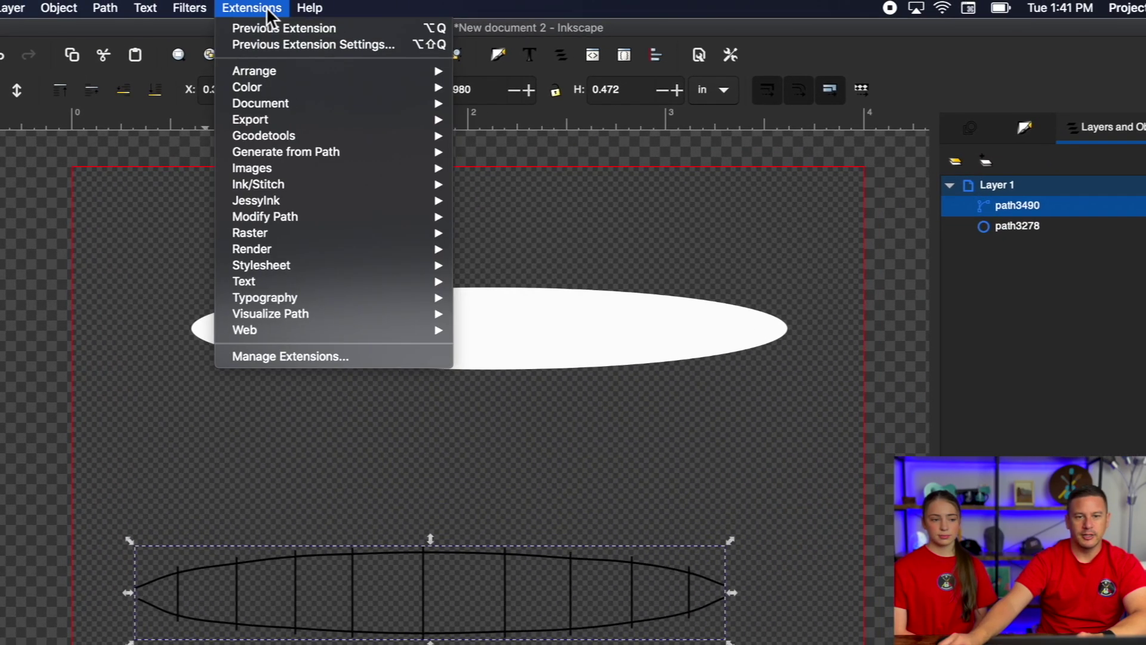
mouse_move(377, 176)
left_click(500, 299)
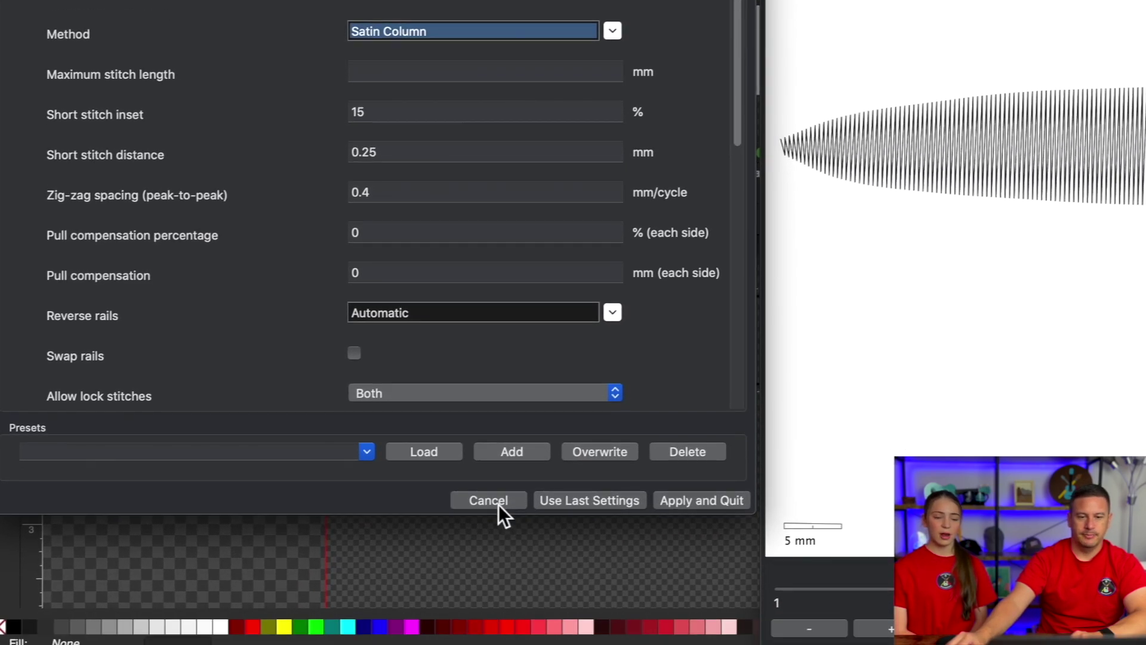
left_click(499, 503)
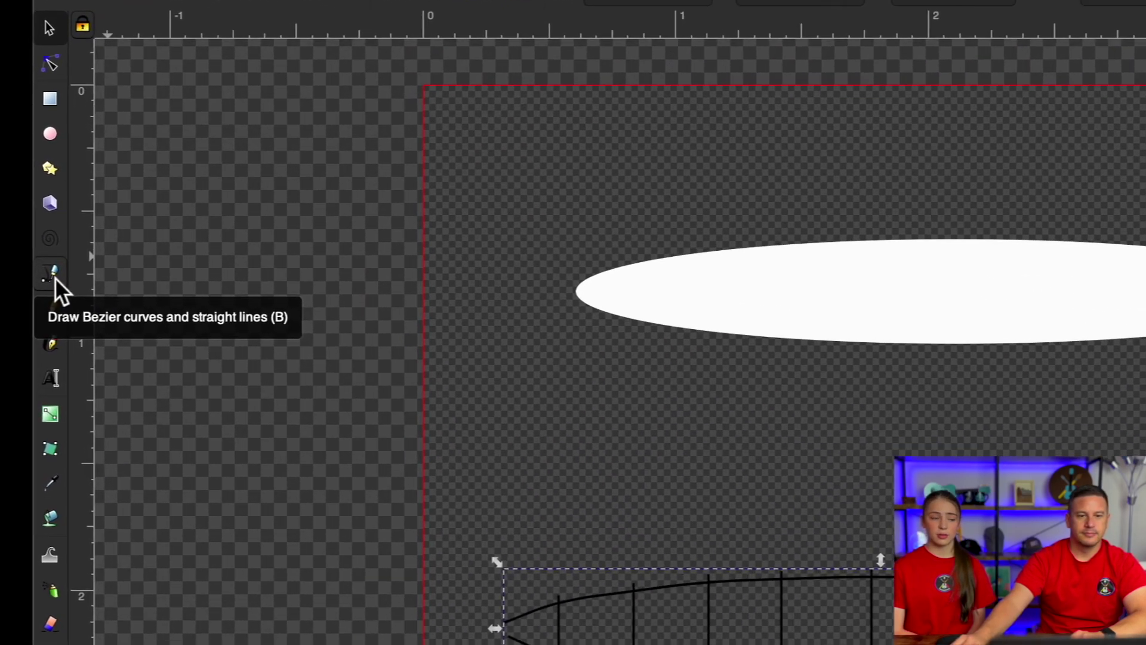
- Start a sawtooth zigzag path at the oval's left tip and run it across the middle
left_click(52, 274)
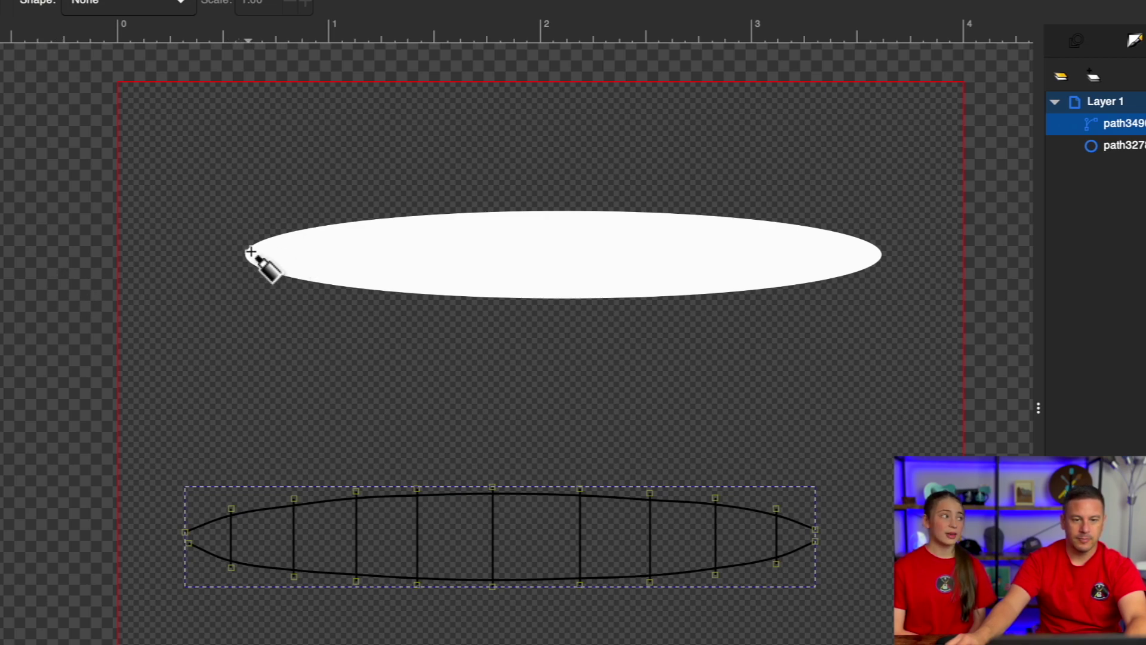
left_click(249, 254)
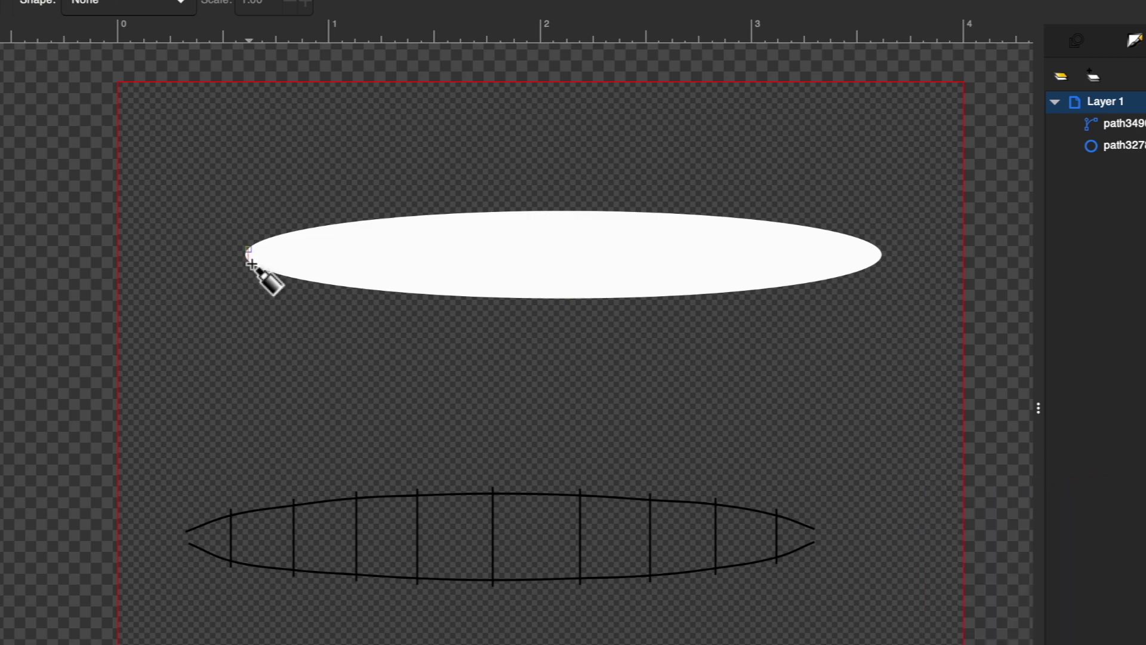
left_click(297, 231)
left_click(297, 278)
left_click(392, 221)
left_click(391, 291)
left_click(512, 211)
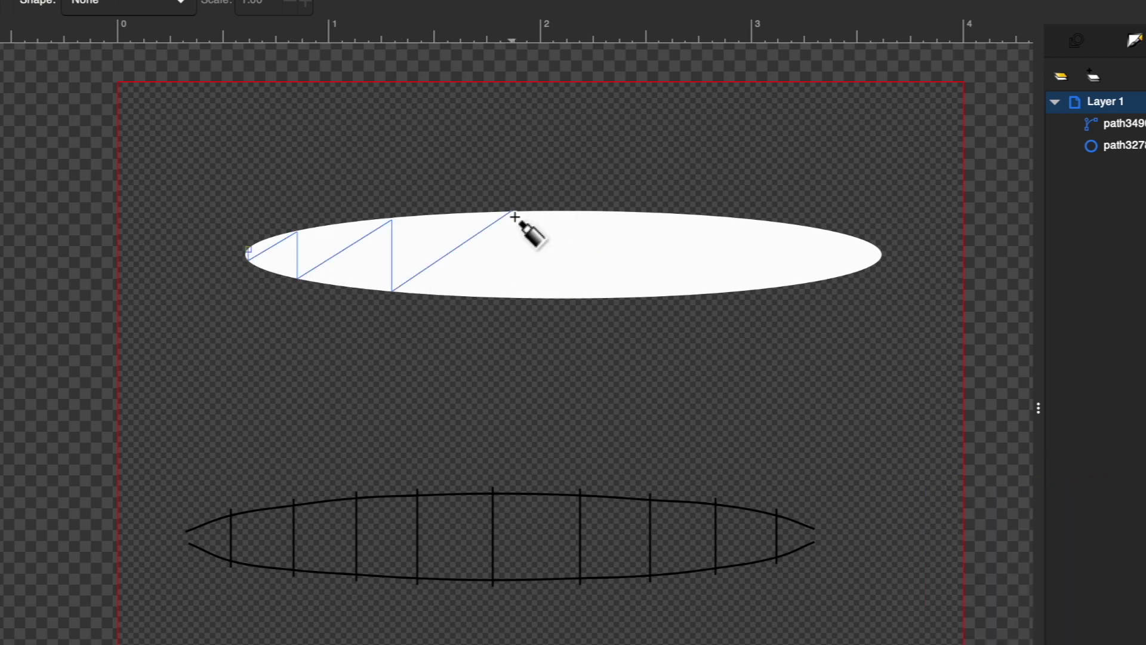
left_click(511, 296)
left_click(615, 213)
left_click(615, 296)
- Extend the zigzag to the oval's right tip, finish it, and move it below the oval
left_click(709, 217)
left_click(710, 291)
left_click(798, 226)
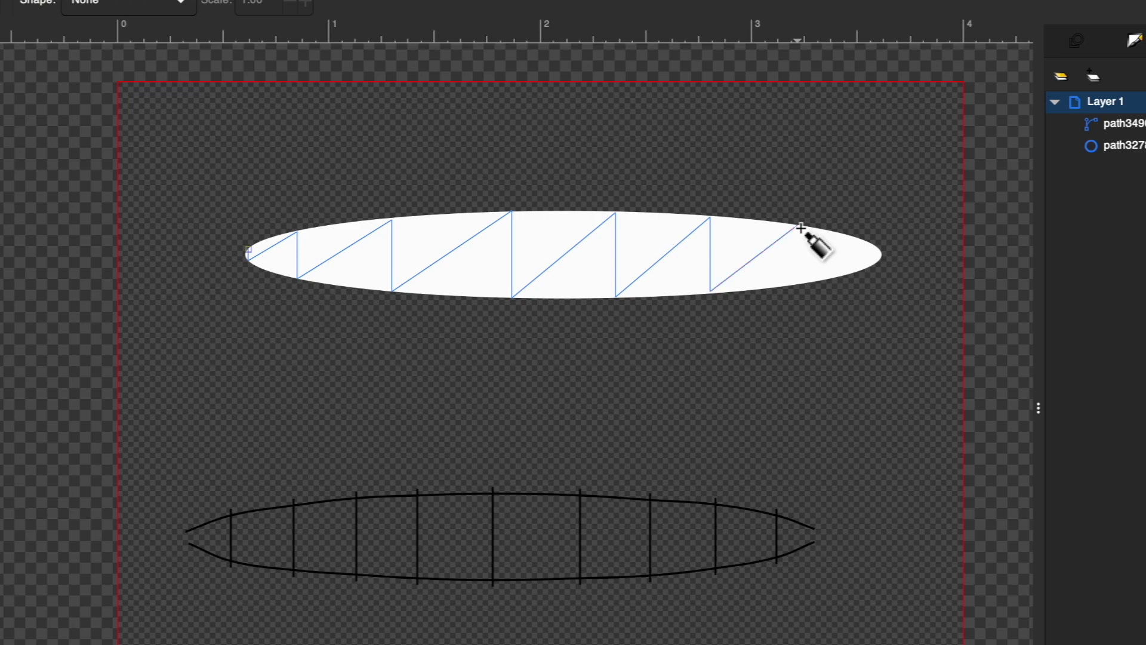
left_click(798, 282)
left_click(860, 239)
left_click(861, 267)
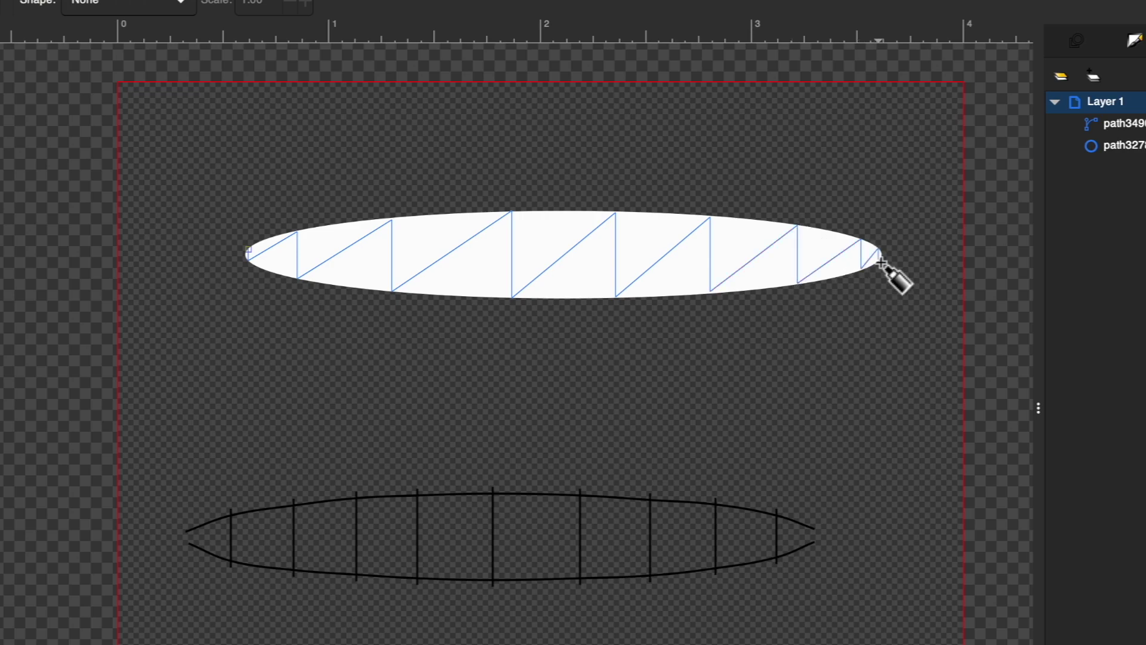
double_click(882, 251)
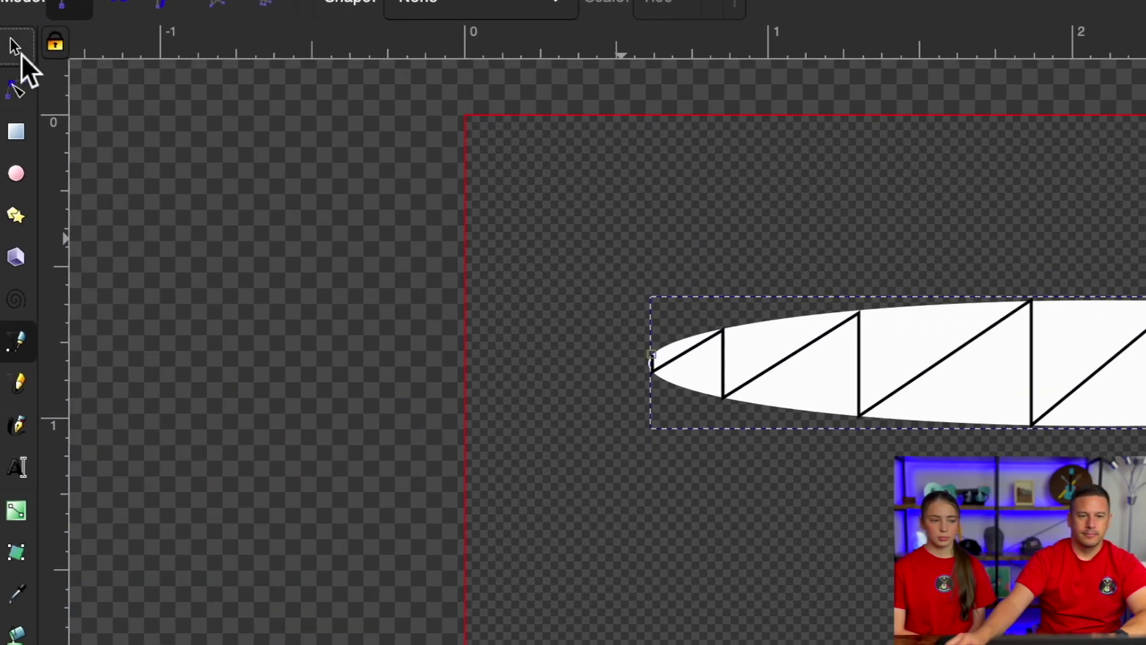
left_click(15, 46)
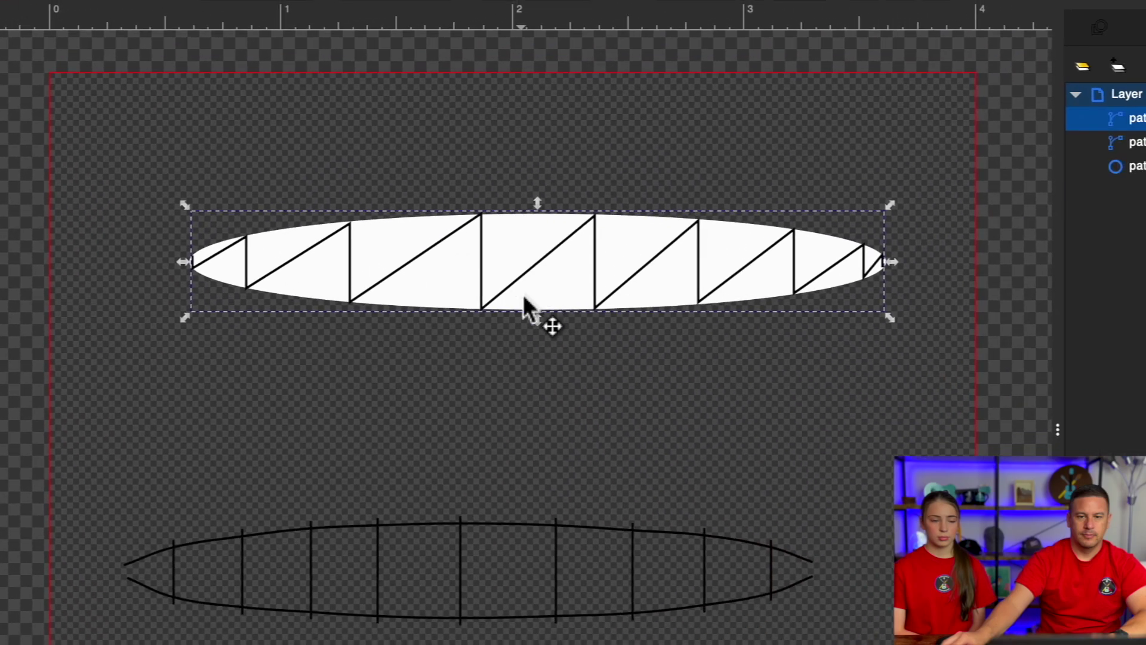
left_click_drag(524, 297, 481, 440)
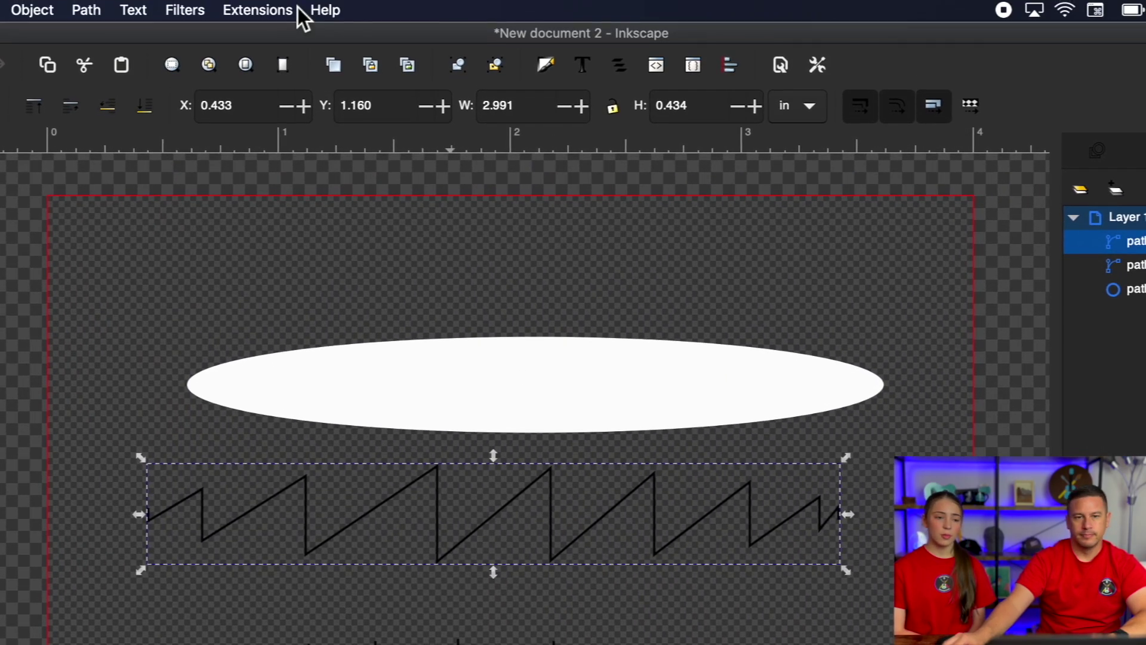
- Open Zig-Zag Line to Satin on the new zigzag with live preview and the Sawtooth pattern
left_click(272, 10)
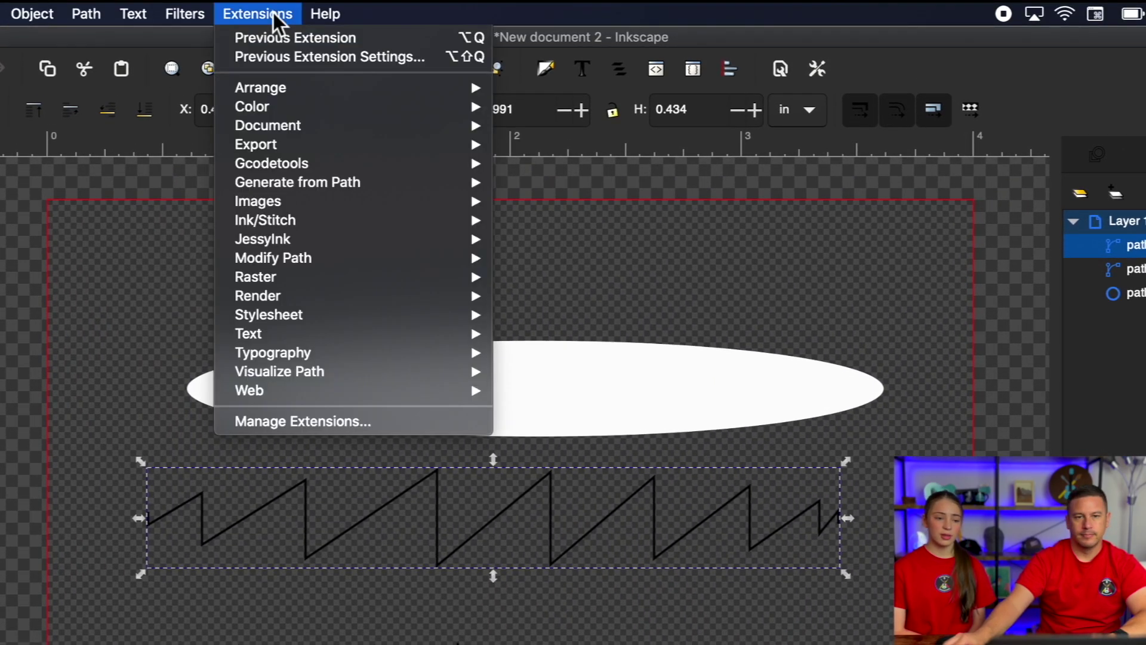
mouse_move(343, 230)
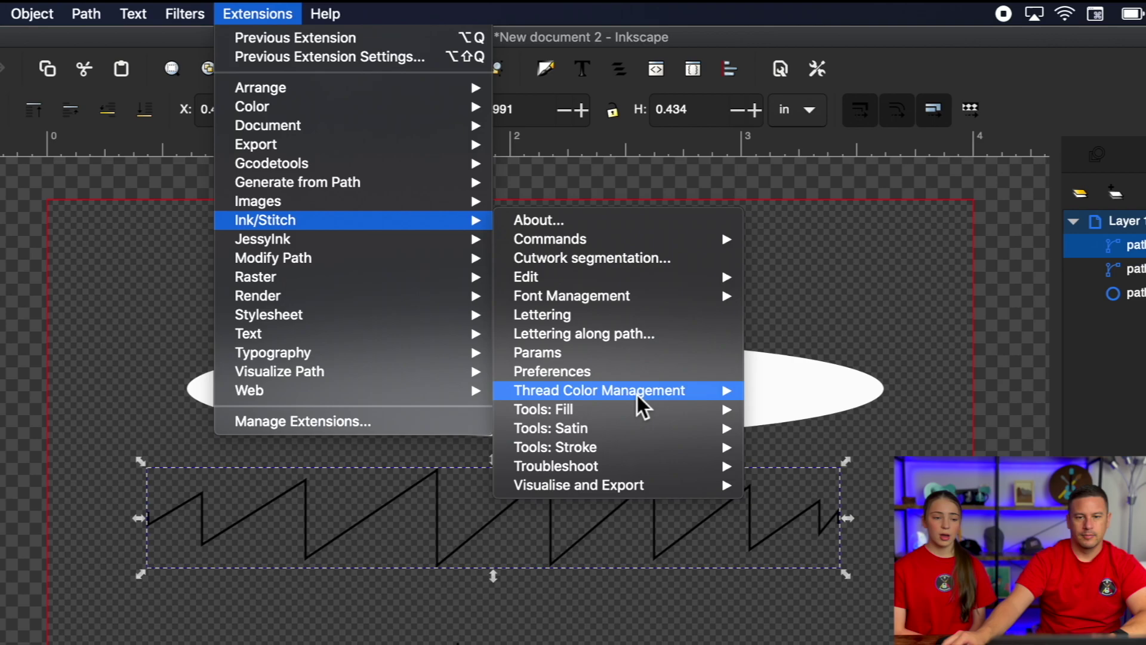
mouse_move(640, 430)
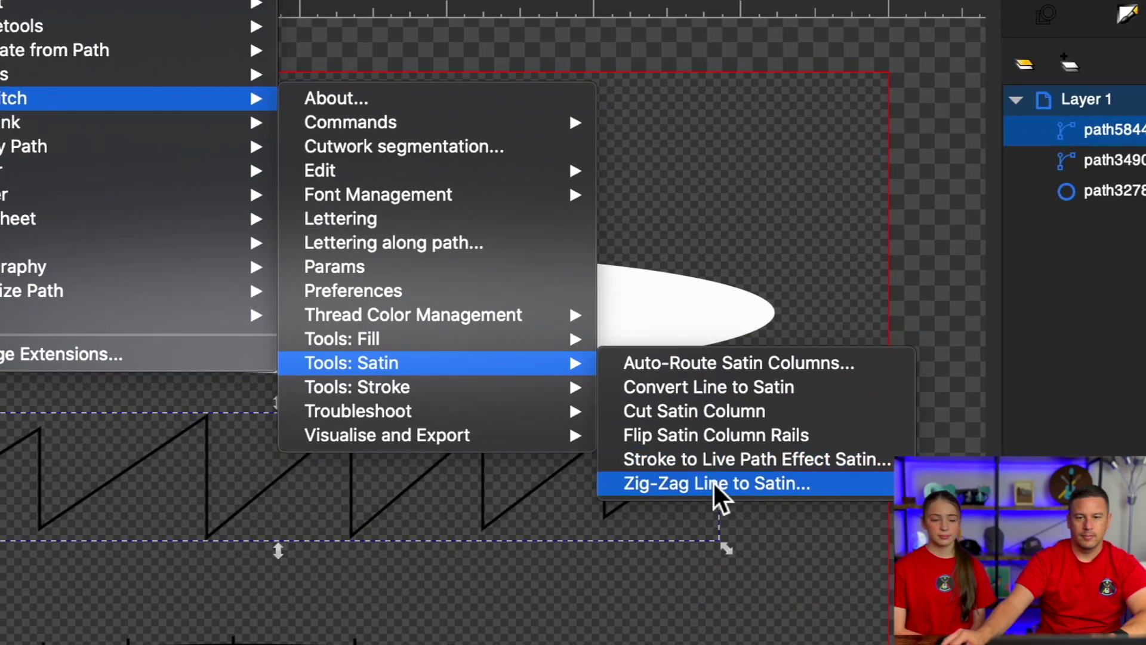
left_click(713, 482)
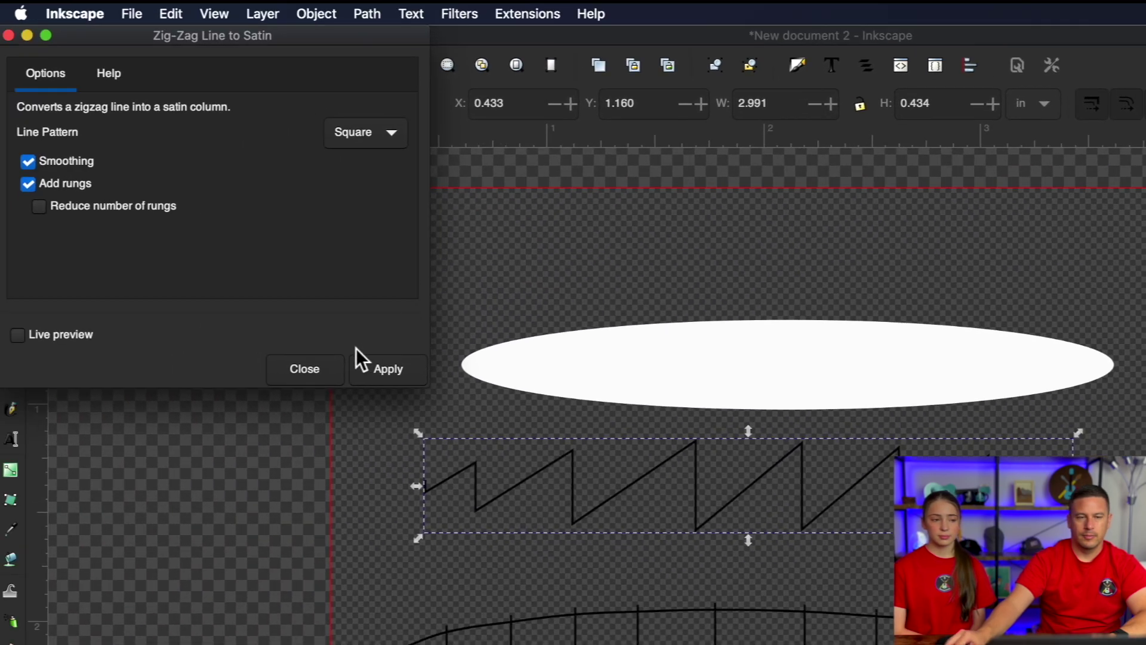
left_click(20, 336)
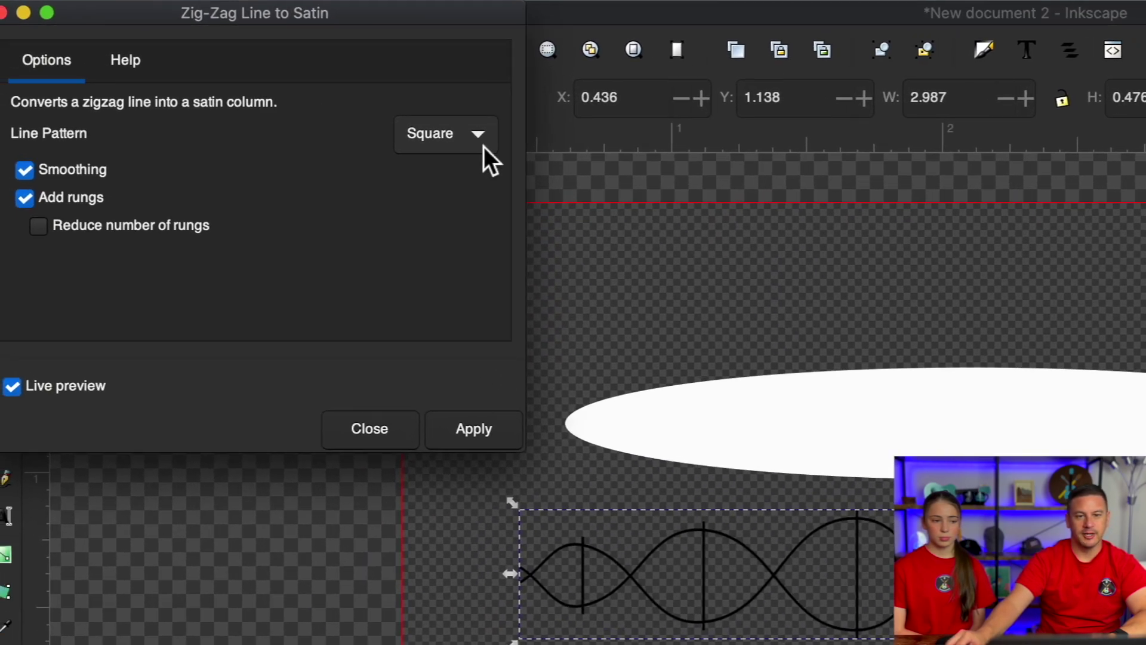
left_click(202, 93)
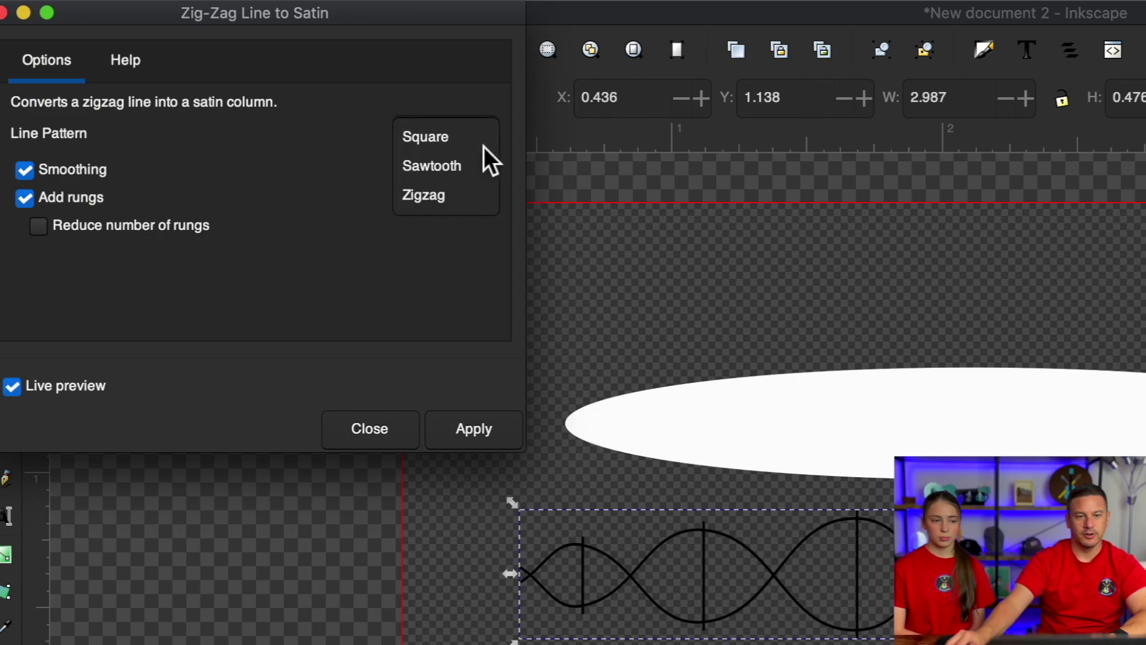
left_click(448, 177)
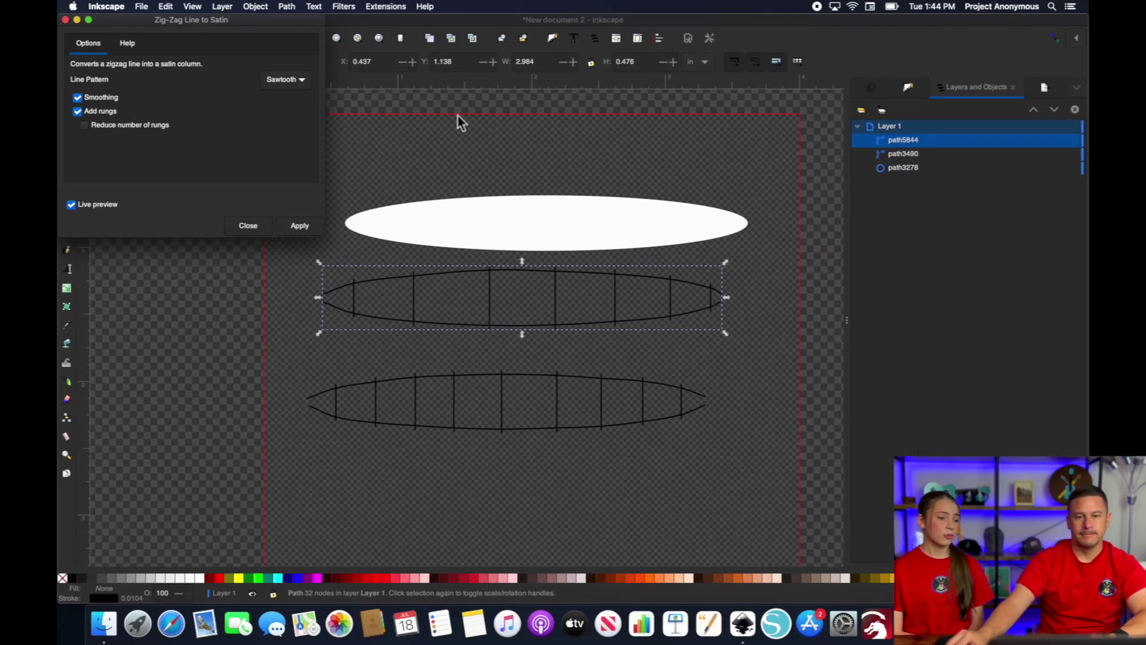
- Close the Zig-Zag Line to Satin dialog, keeping the sawtooth satin column
left_click(244, 227)
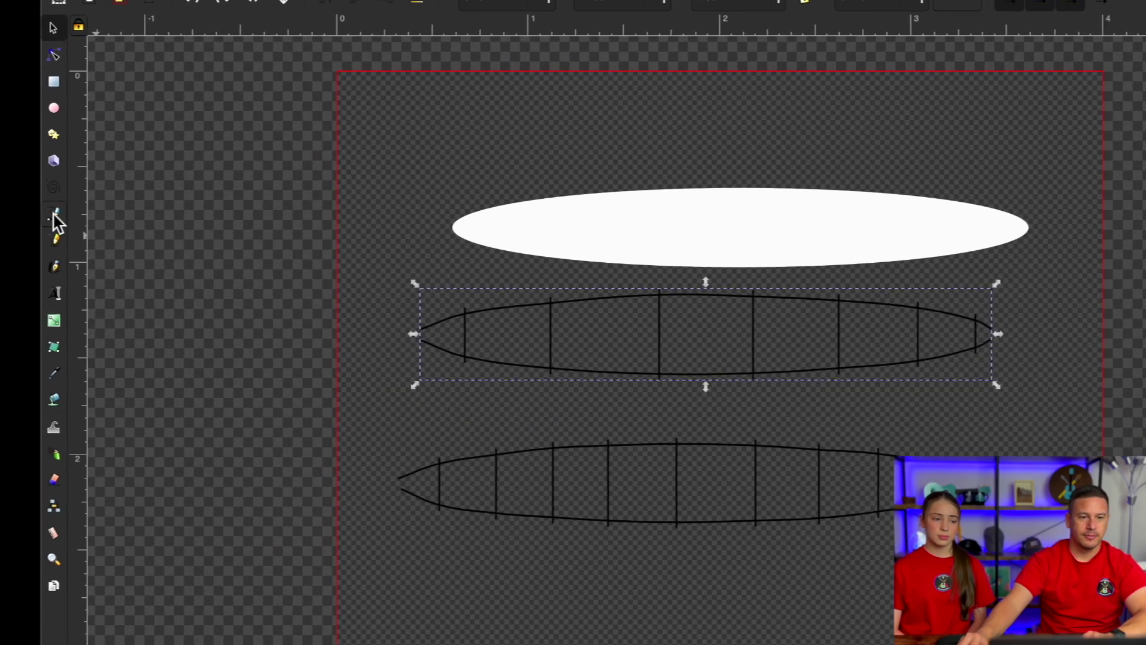
- Draw an evenly peaked zigzag path from the oval's left tip to its right tip
left_click(67, 212)
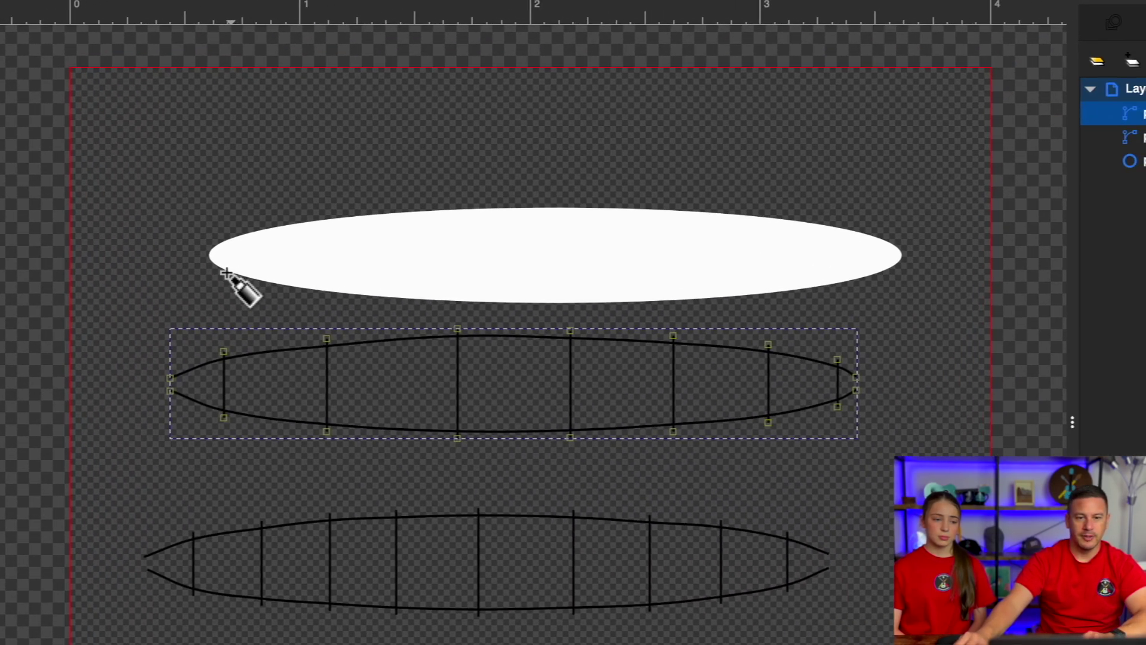
left_click(212, 251)
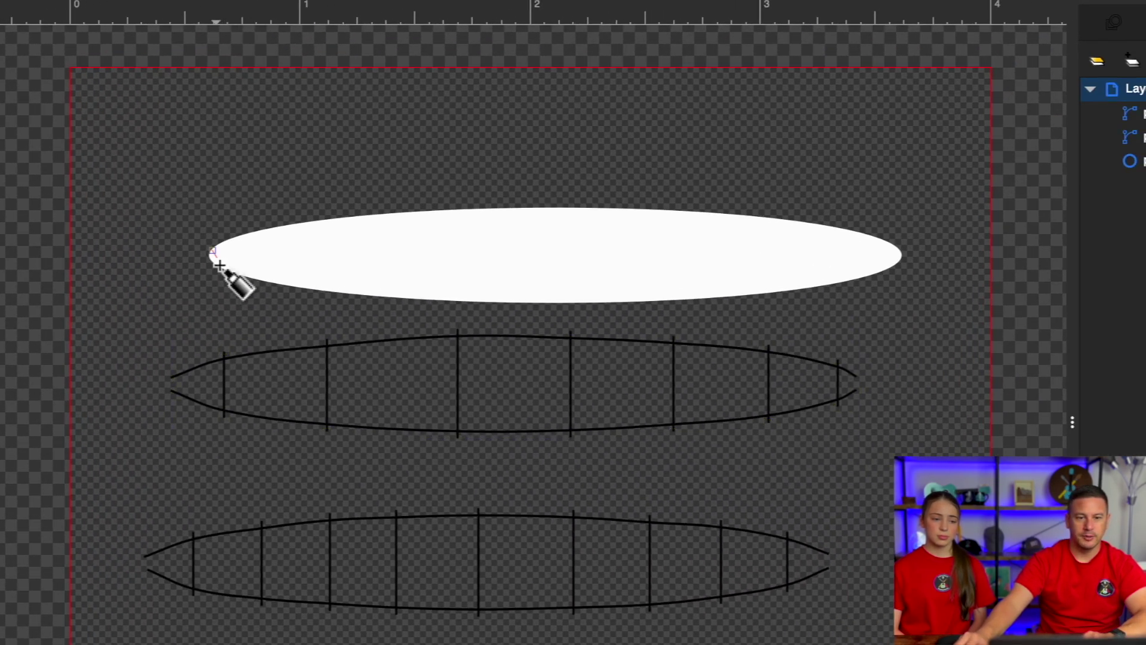
left_click(284, 225)
left_click(362, 294)
left_click(457, 210)
left_click(574, 302)
left_click(703, 212)
left_click(826, 283)
left_click(874, 239)
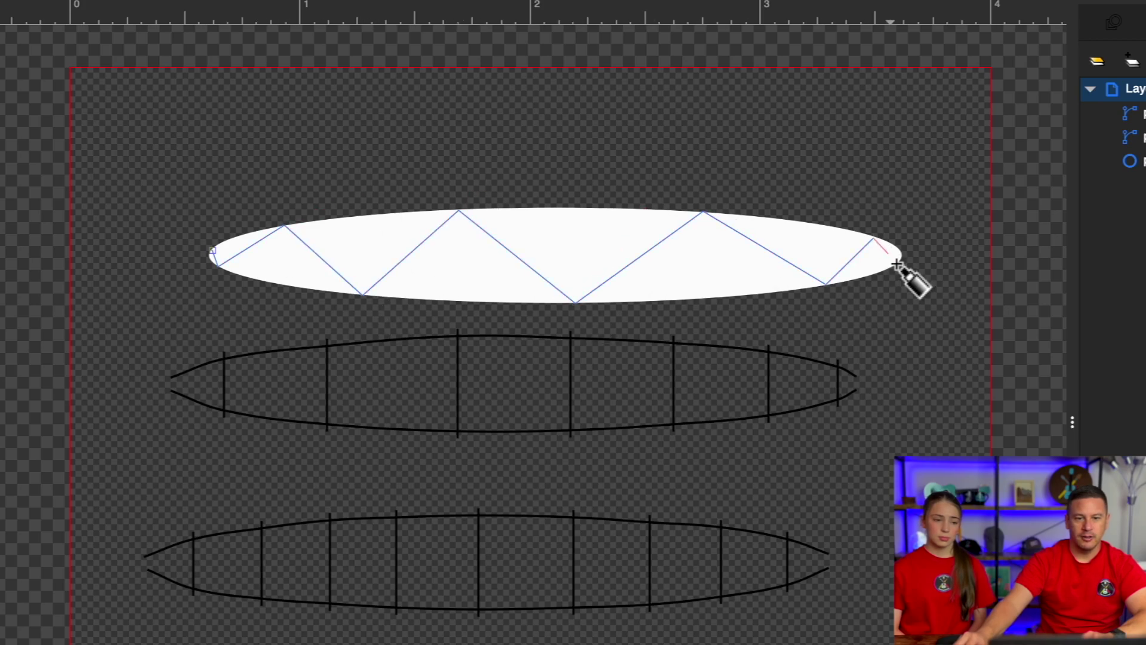
left_click(900, 261)
- Finish the zigzag path and move it below both satin columns
key("Return")
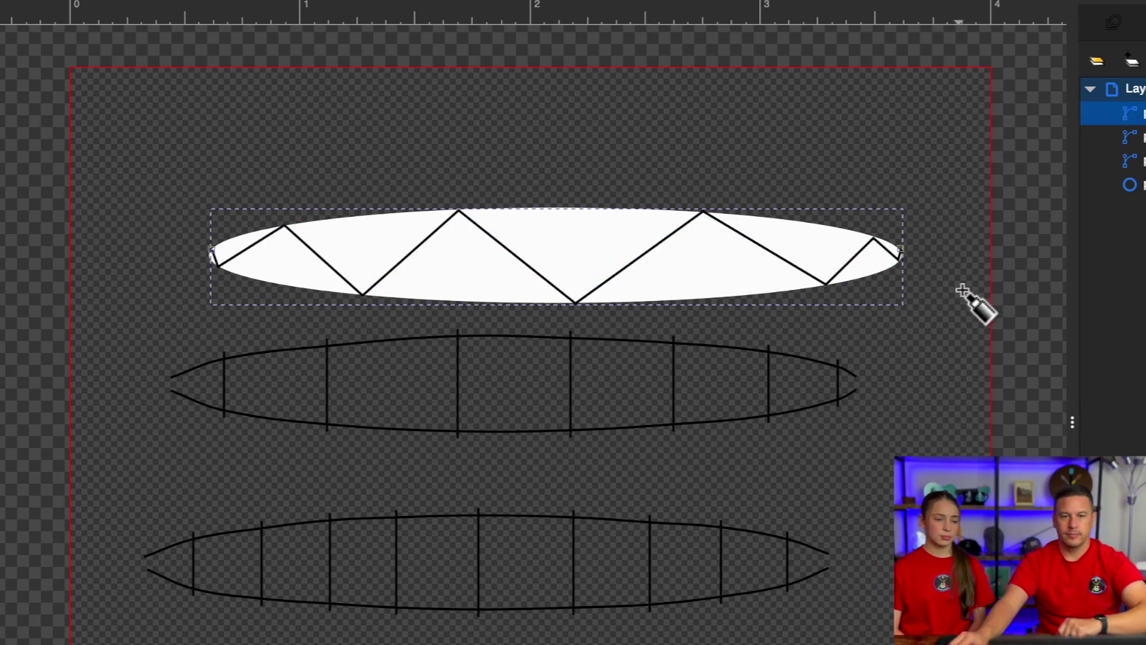
key("s")
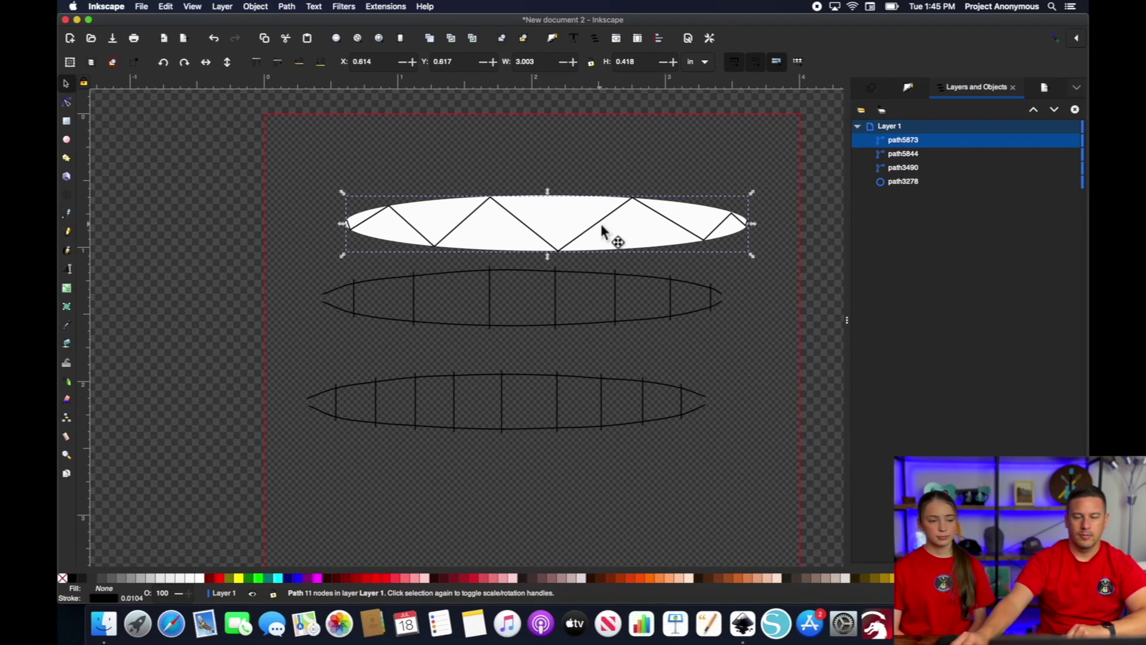
left_click_drag(671, 258, 641, 580)
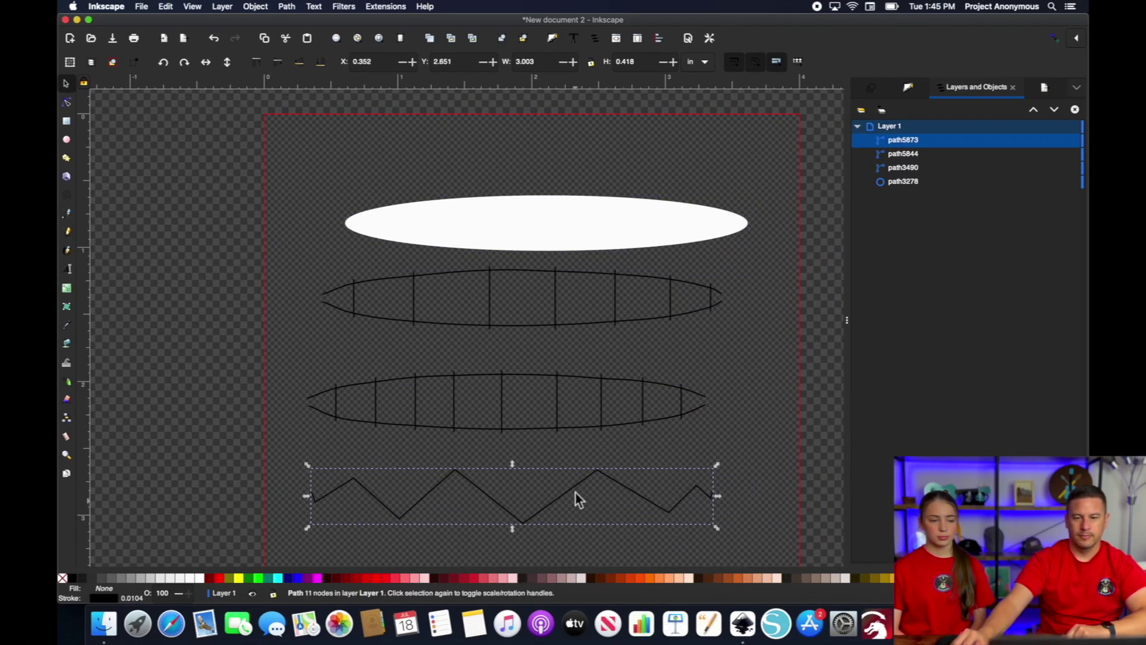
- Convert the bottom zigzag with Zig-Zag Line to Satin using live preview and the Zigzag pattern
left_click(324, 5)
mouse_move(329, 159)
mouse_move(540, 314)
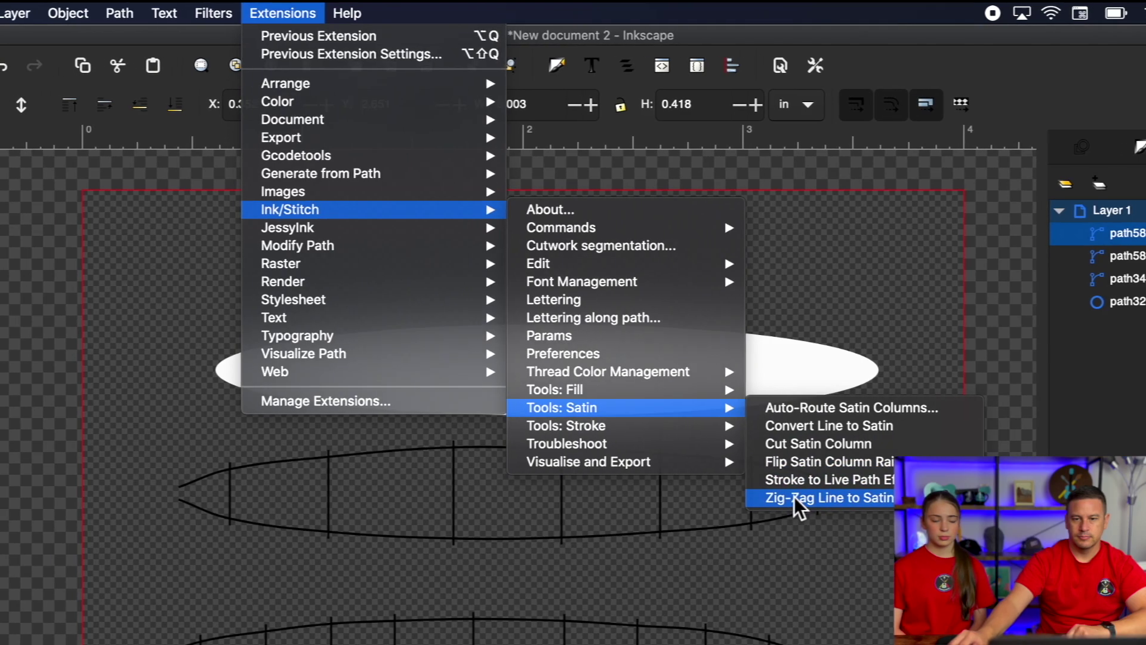
left_click(797, 501)
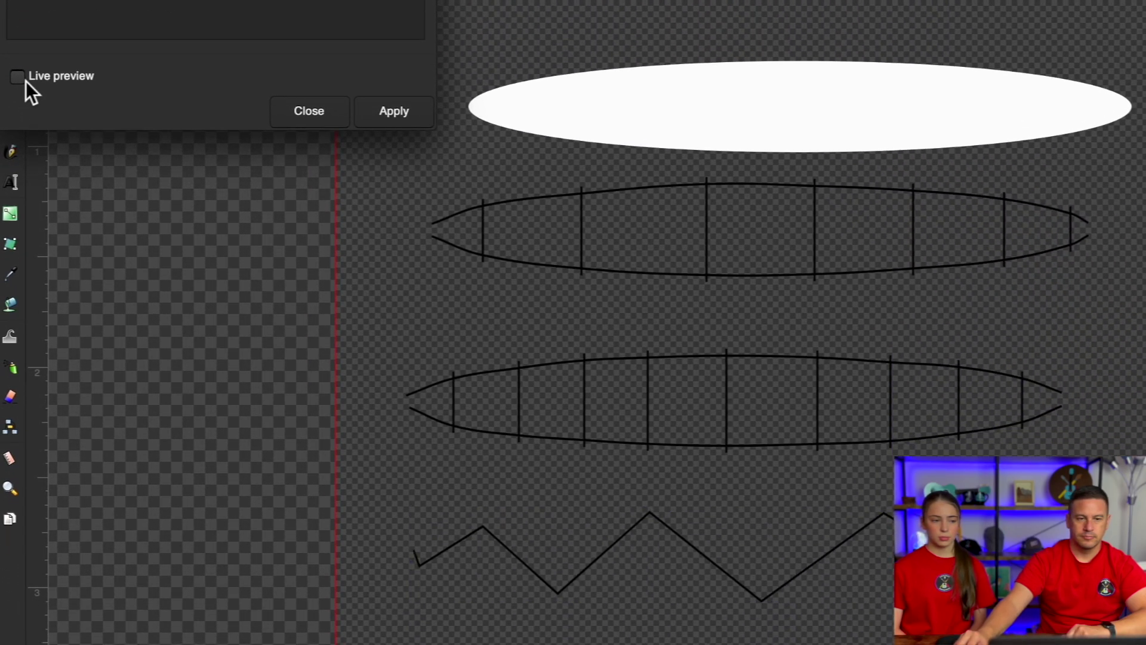
left_click(20, 247)
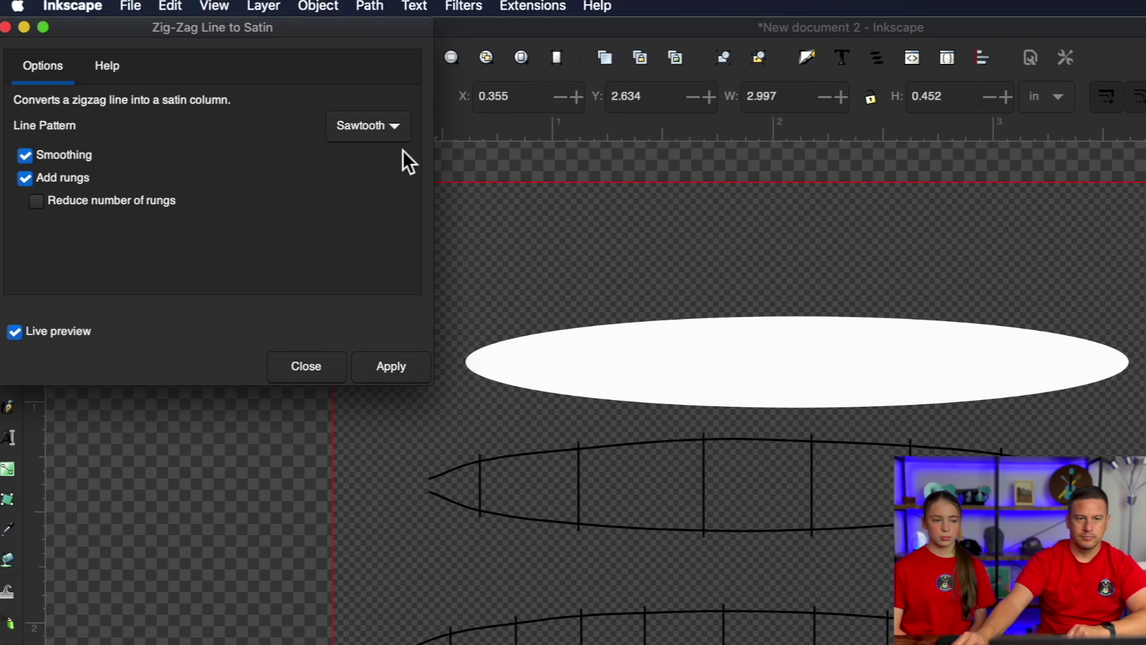
left_click(365, 123)
left_click(378, 162)
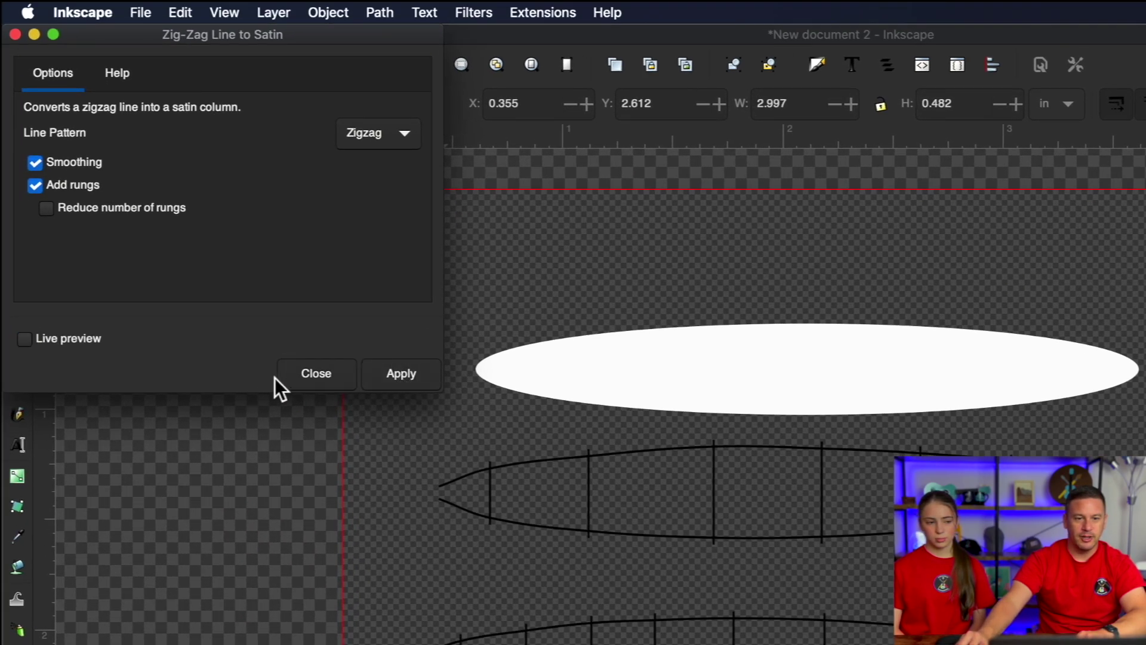
left_click(315, 374)
- Nudge four rib nodes of the bottom satin column with the Node tool to even its rungs
left_click(18, 172)
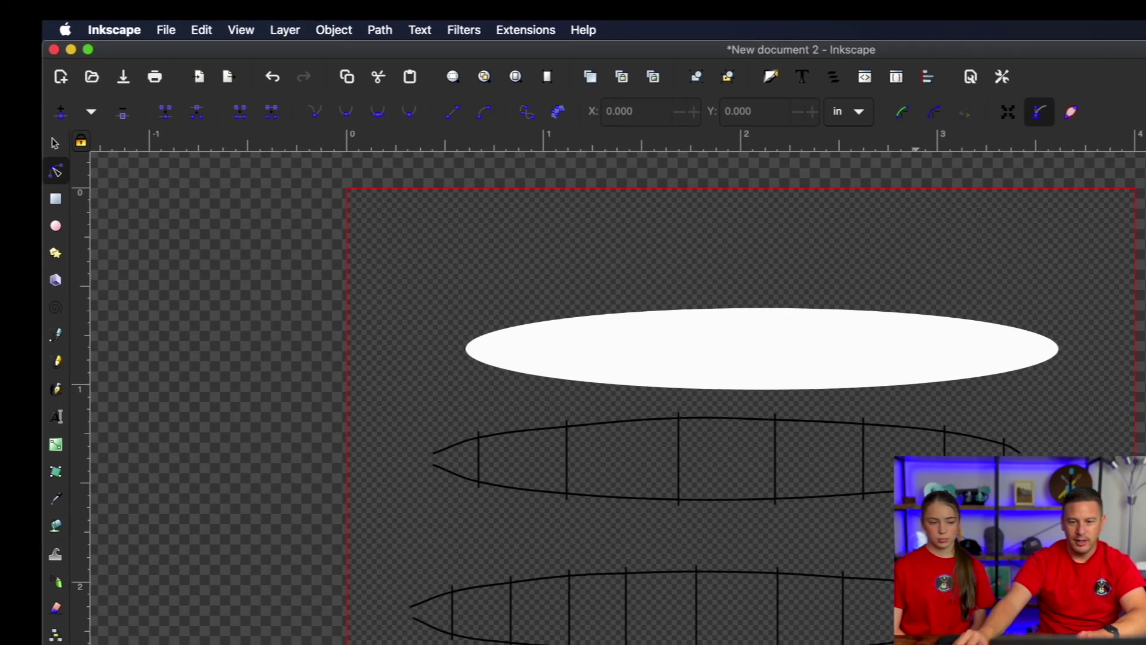
left_click(729, 579)
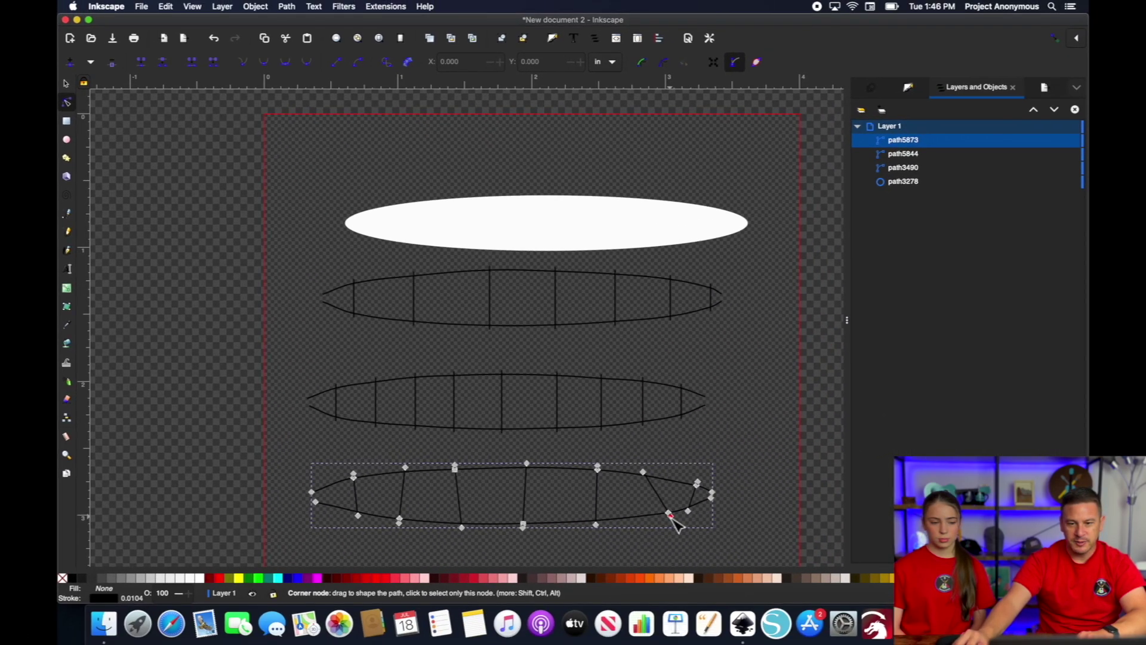
left_click_drag(670, 517, 697, 515)
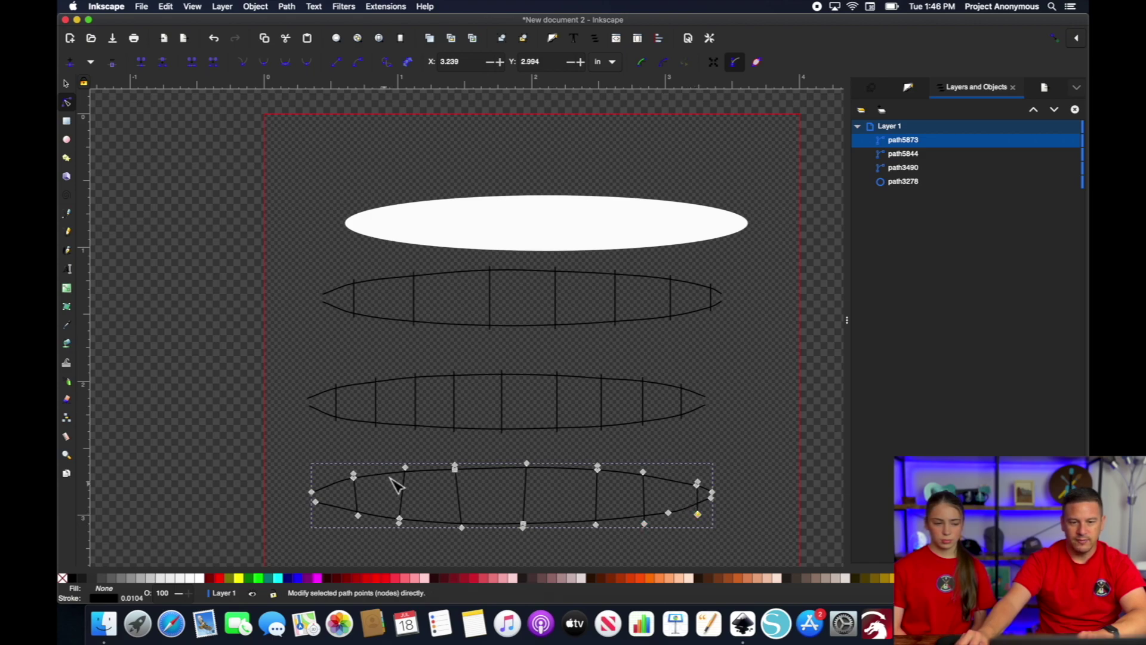
left_click_drag(404, 468, 399, 466)
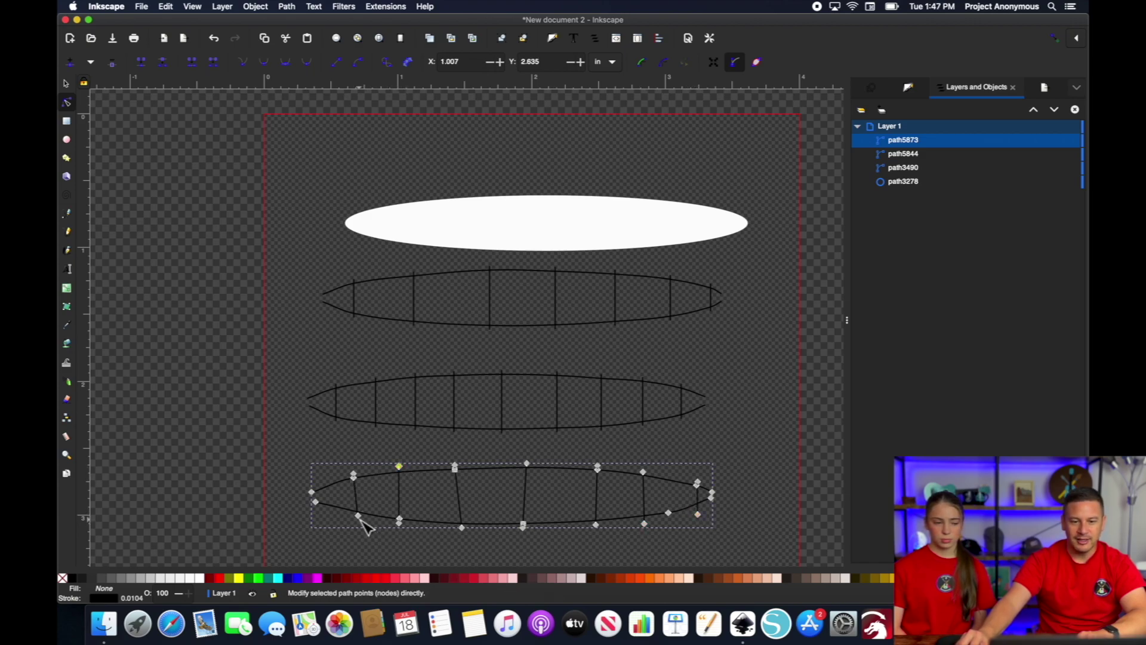
left_click_drag(357, 519, 354, 520)
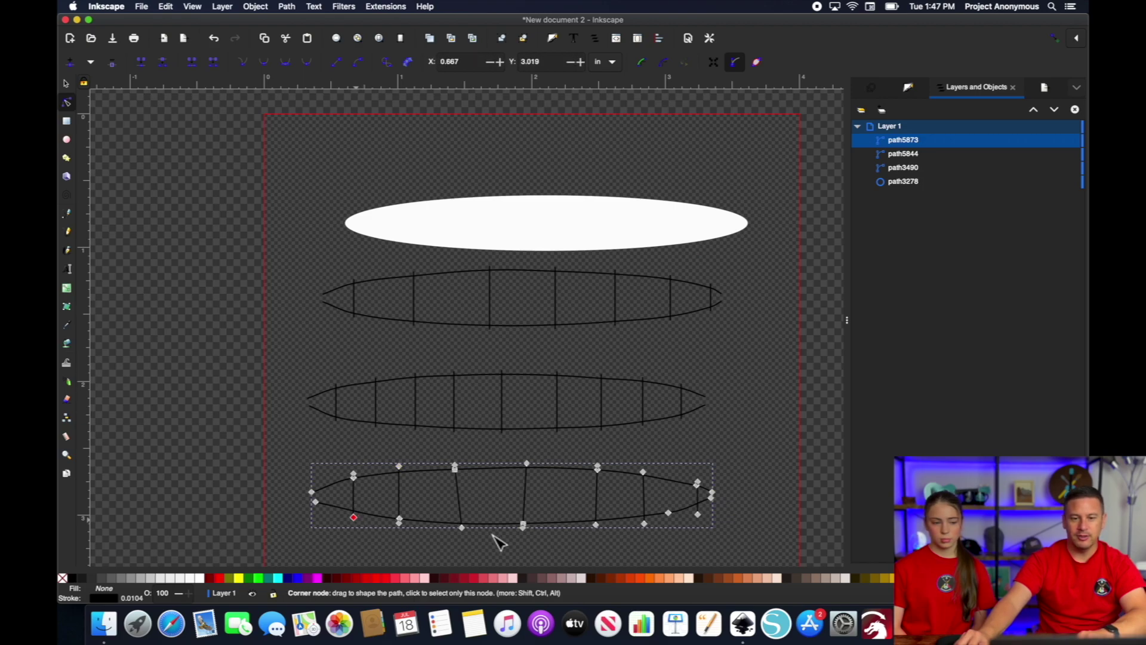
left_click_drag(462, 528, 455, 529)
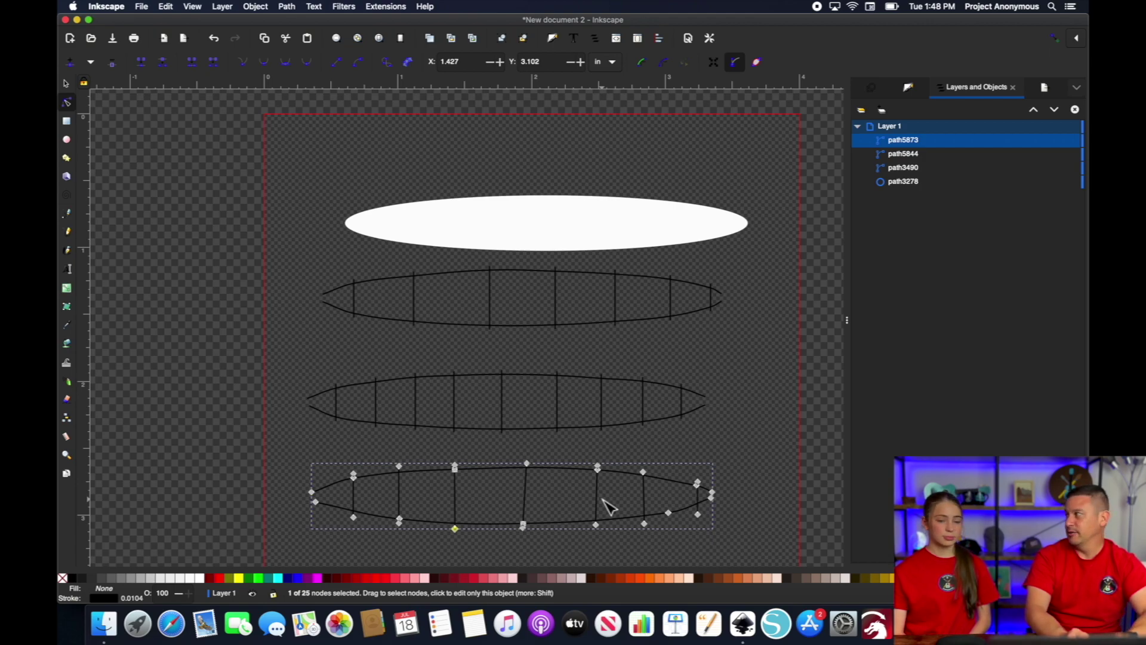
- Type a capital letter D and set it in the Arial Black font
scroll(736, 445, "right", 10)
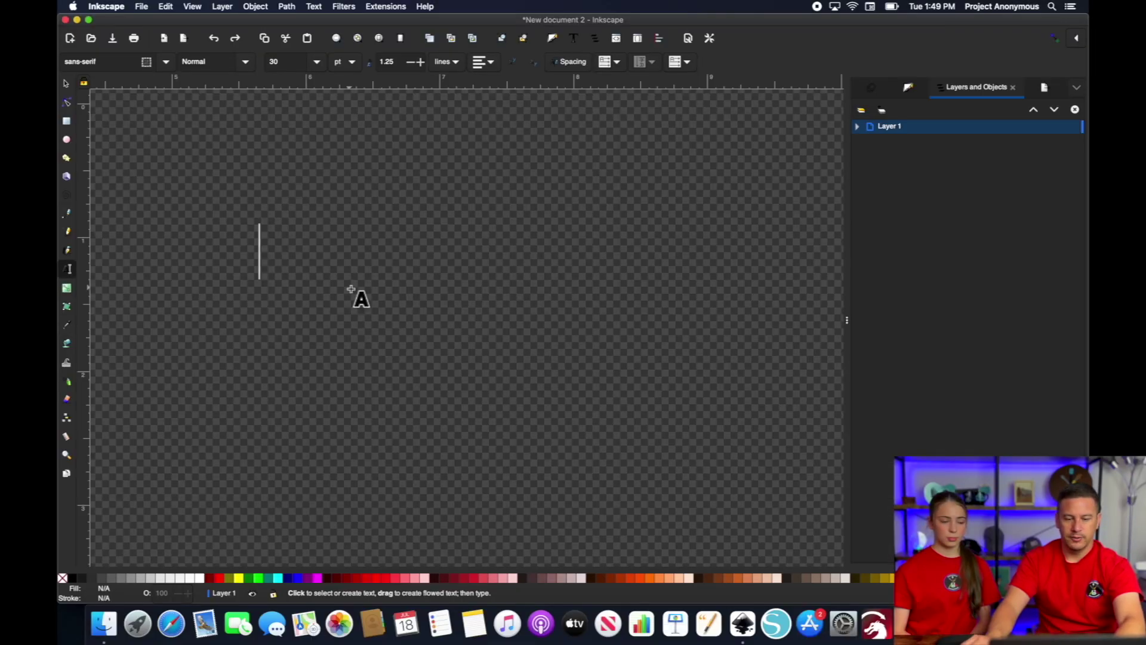
type("D")
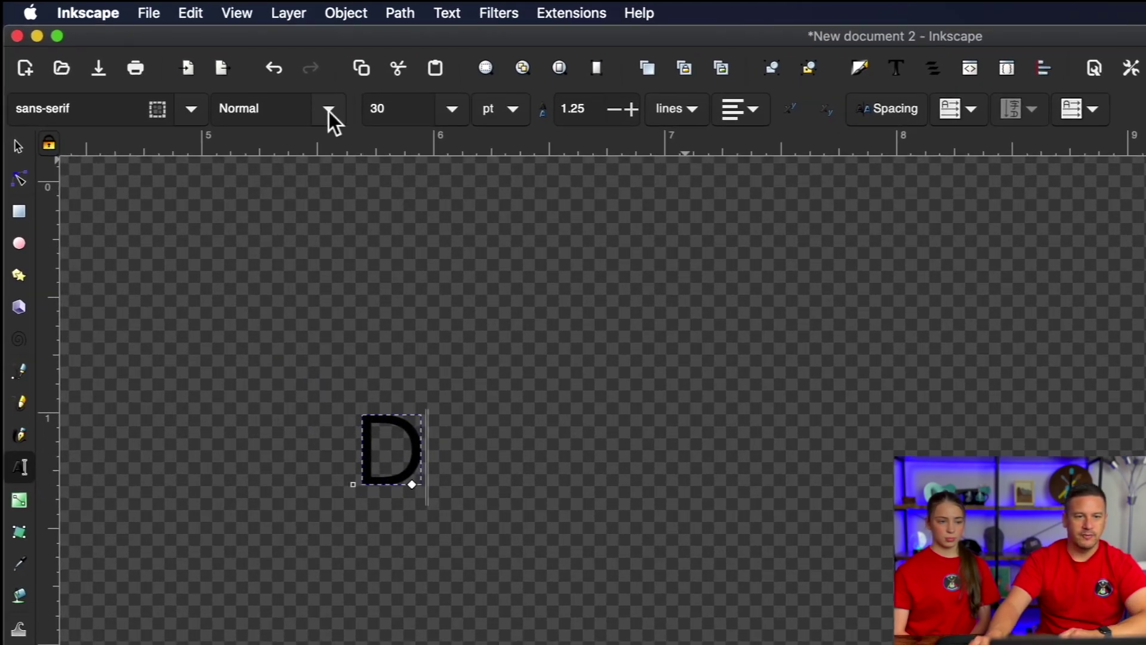
left_click(331, 116)
left_click(209, 118)
scroll(120, 311, "down", 6)
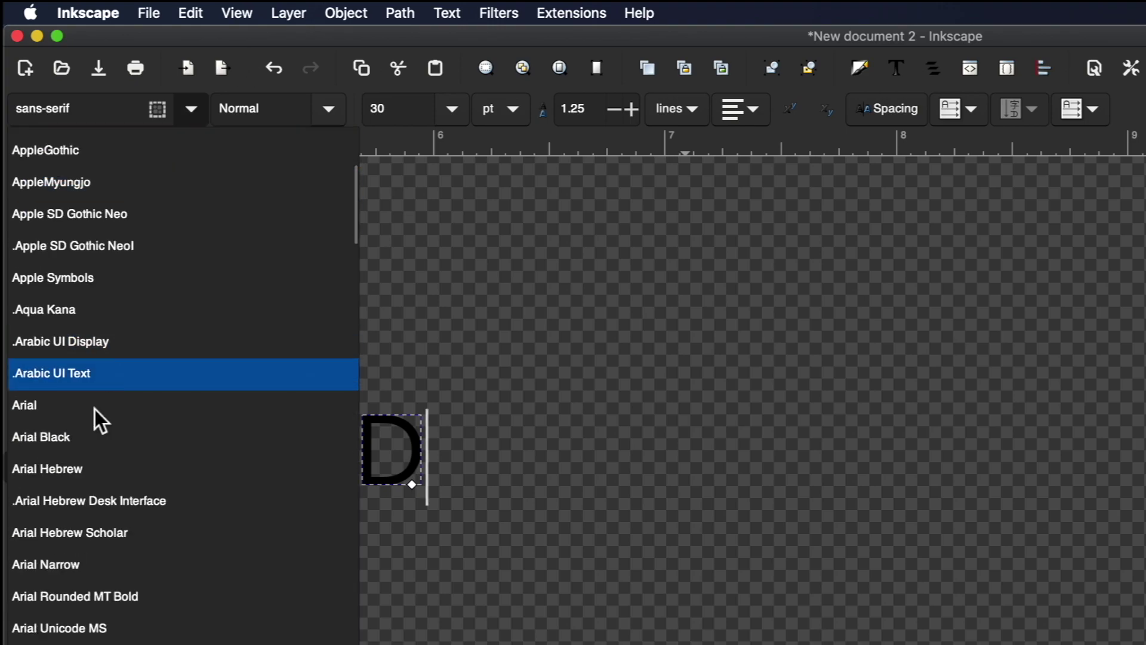
left_click(92, 435)
- Scale the D up to about 1.97 in wide
key("F1")
left_click_drag(427, 492, 825, 644)
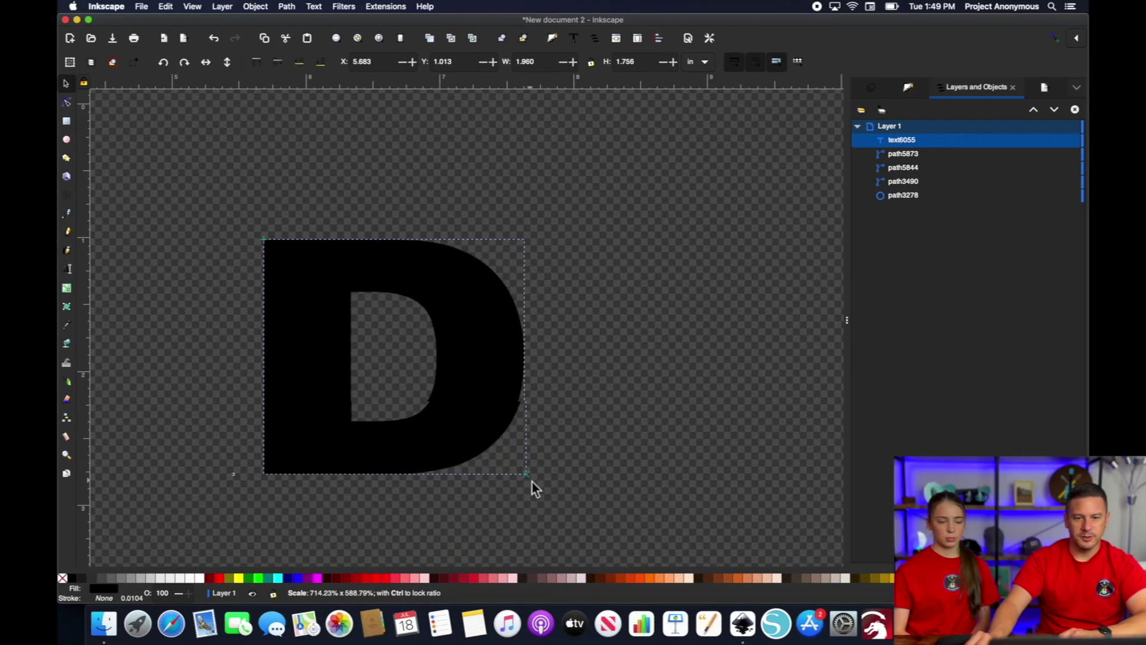
left_click_drag(531, 482, 532, 483)
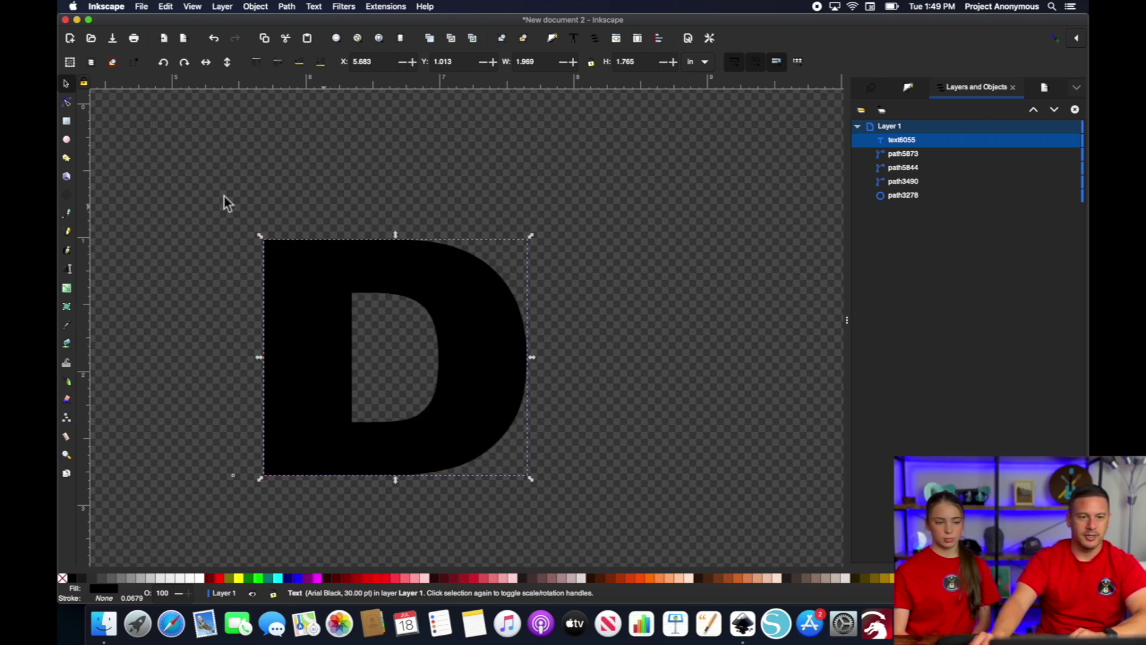
- Fill the D white and draw a five-point zigzag down its left stem
left_click(203, 580)
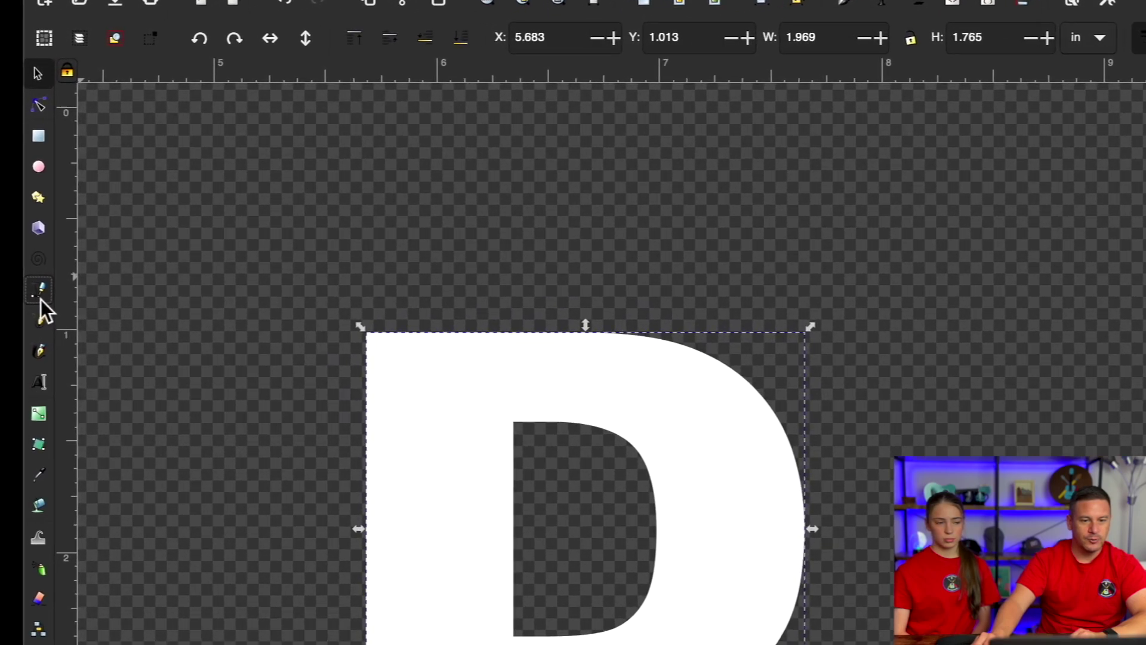
left_click(68, 214)
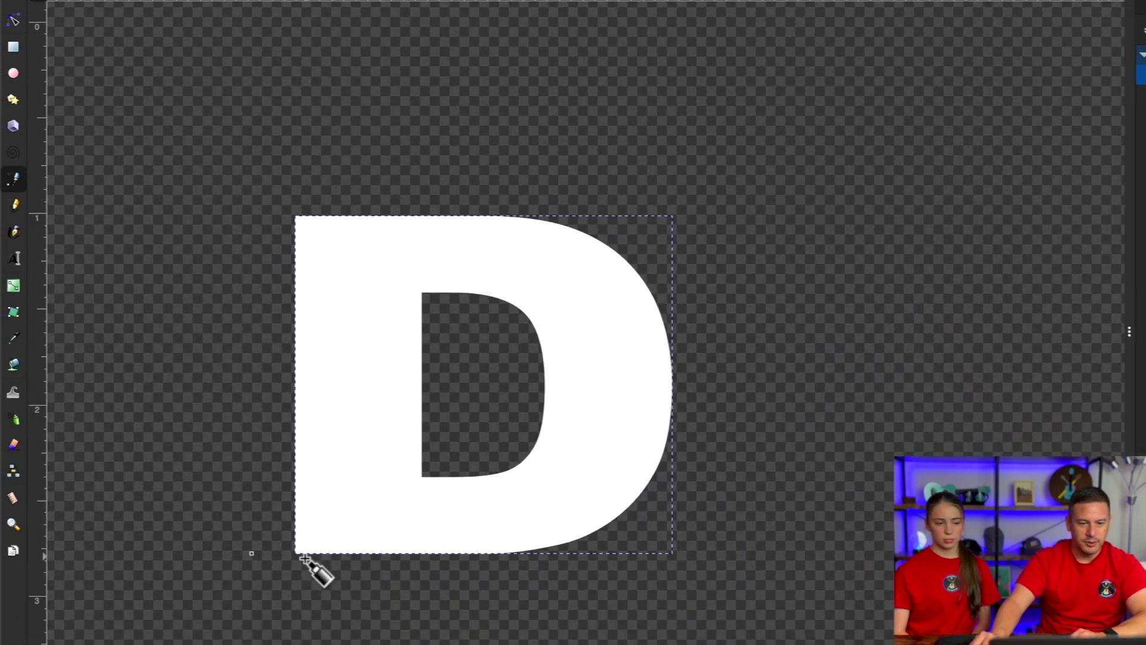
left_click(298, 553)
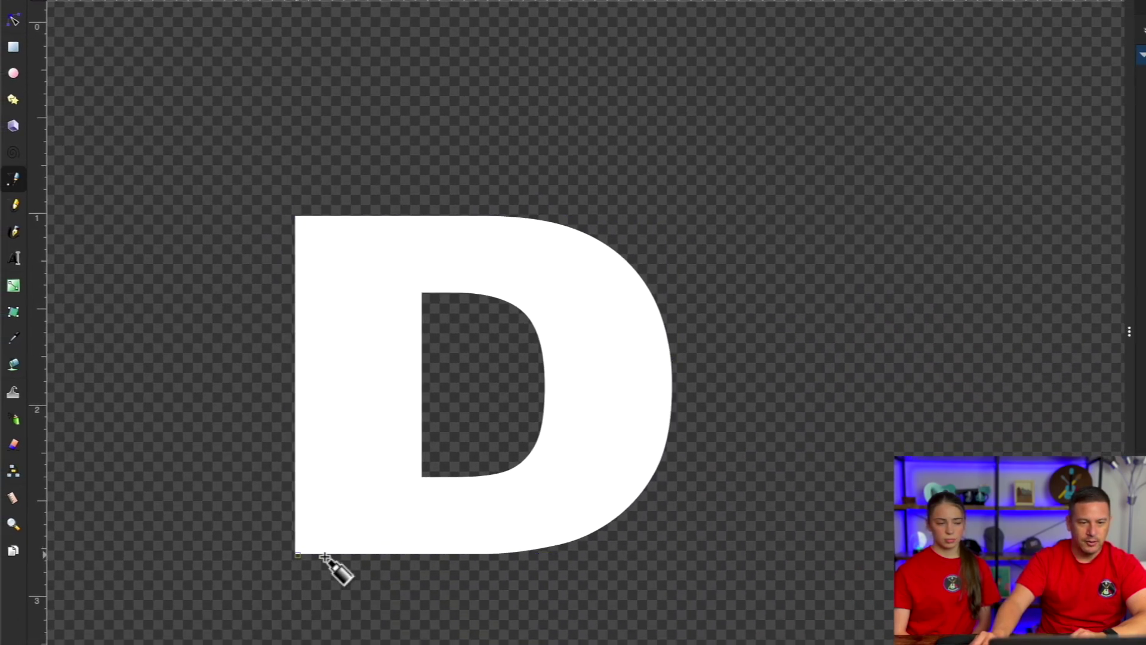
left_click(419, 553)
left_click(296, 428)
left_click(421, 322)
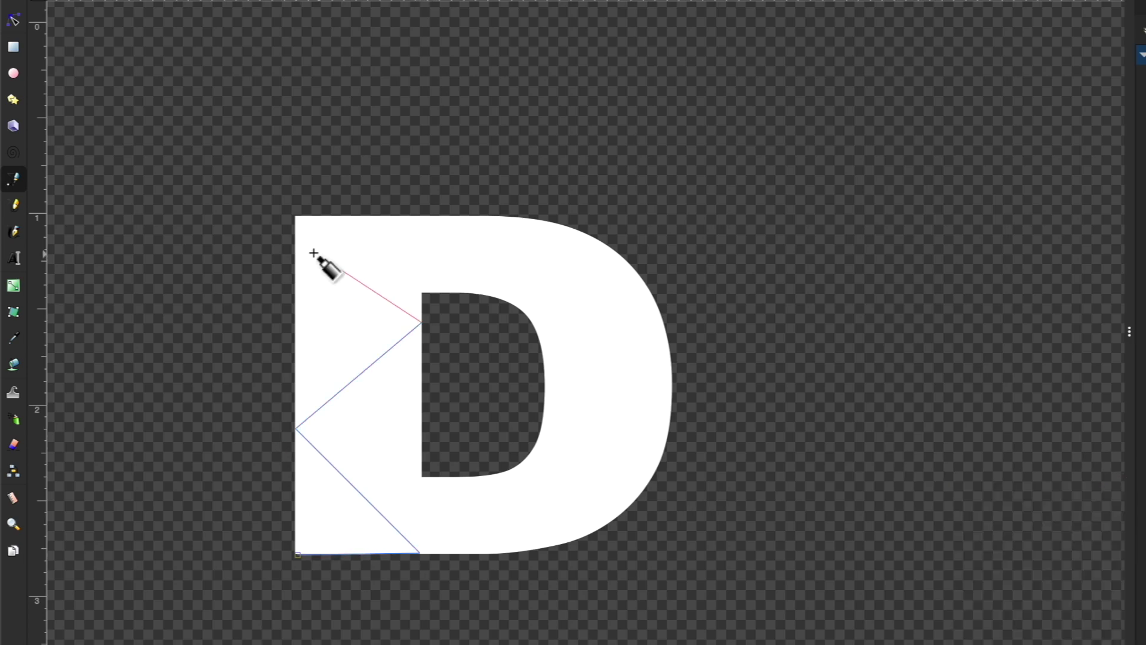
left_click(296, 217)
key("Return")
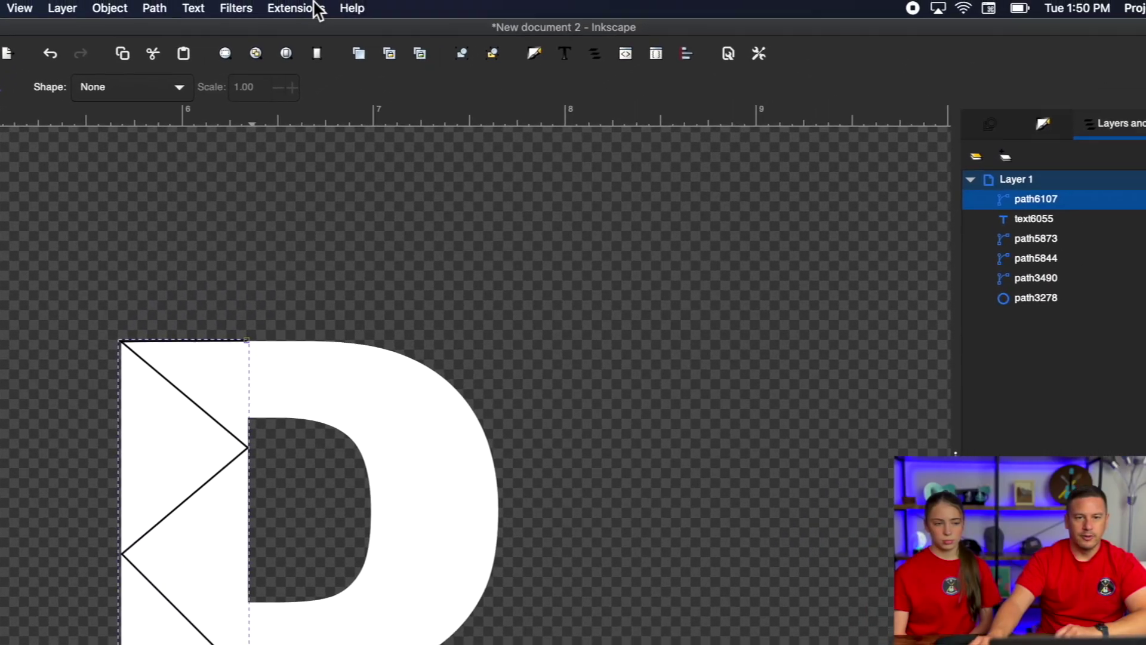
- Convert the stem zigzag into a satin column with Ink/Stitch's Zig-Zag Line to Satin
left_click(310, 11)
mouse_move(358, 180)
mouse_move(532, 353)
left_click(736, 429)
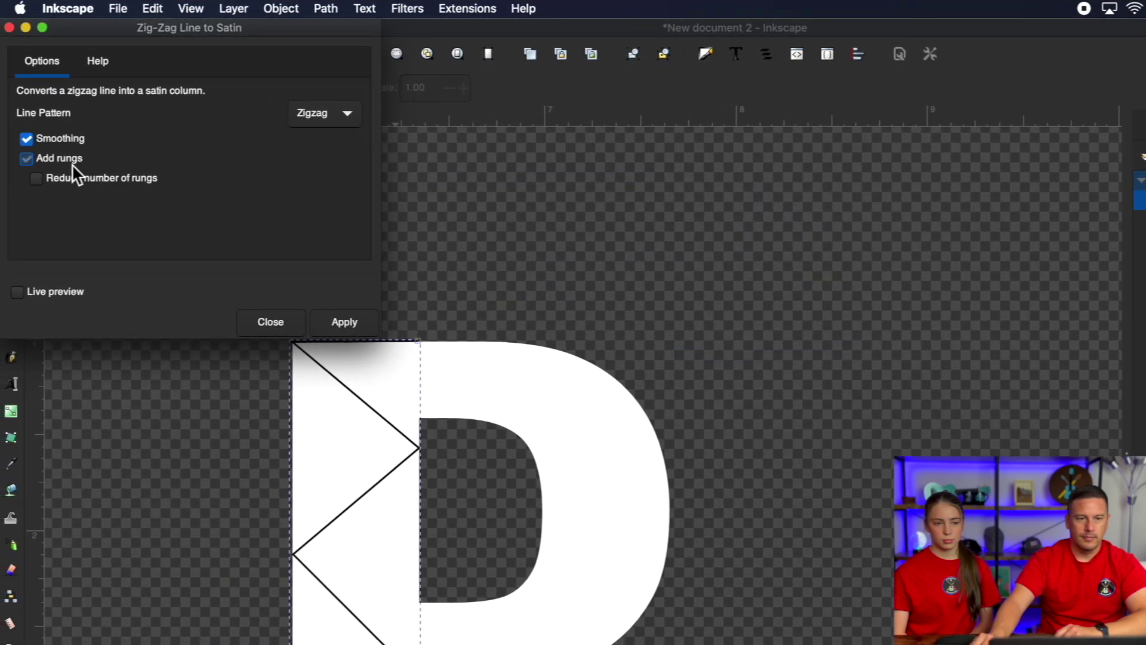
left_click(18, 291)
left_click(218, 323)
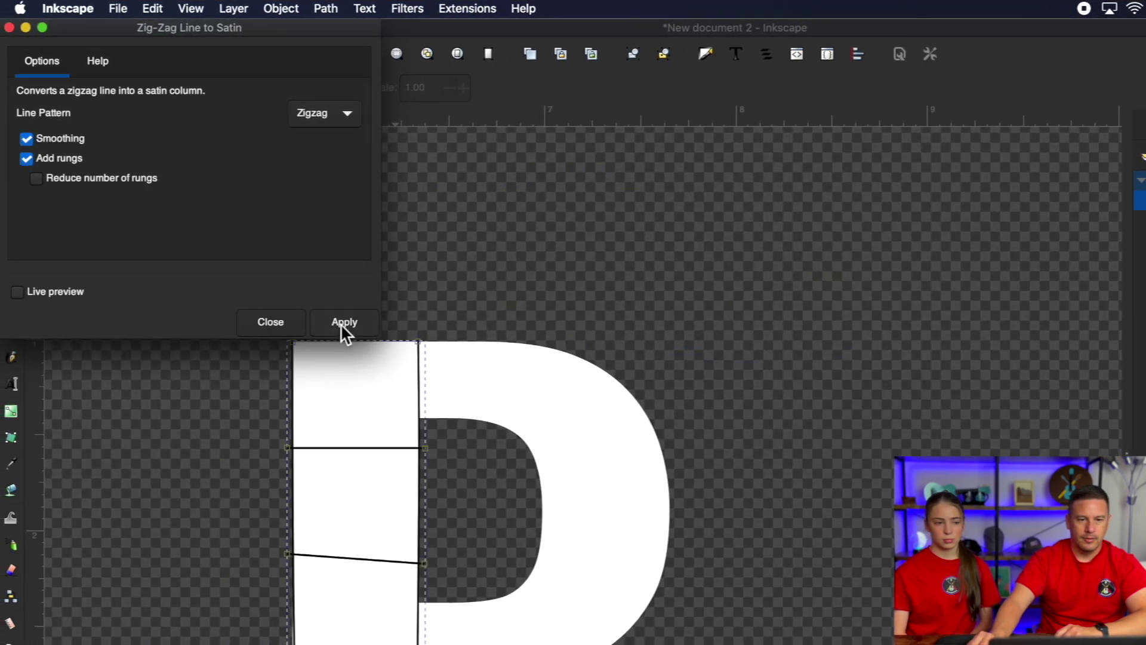
left_click(273, 327)
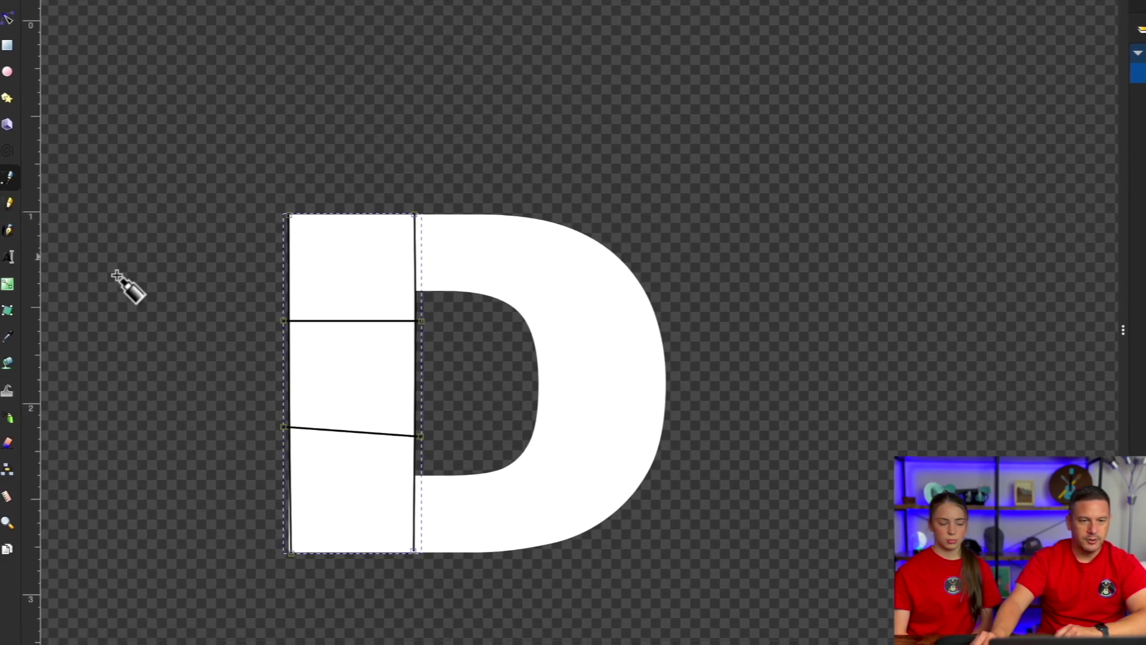
- Draw an eleven-point zigzag tracing around the D's curved bowl
left_click(9, 179)
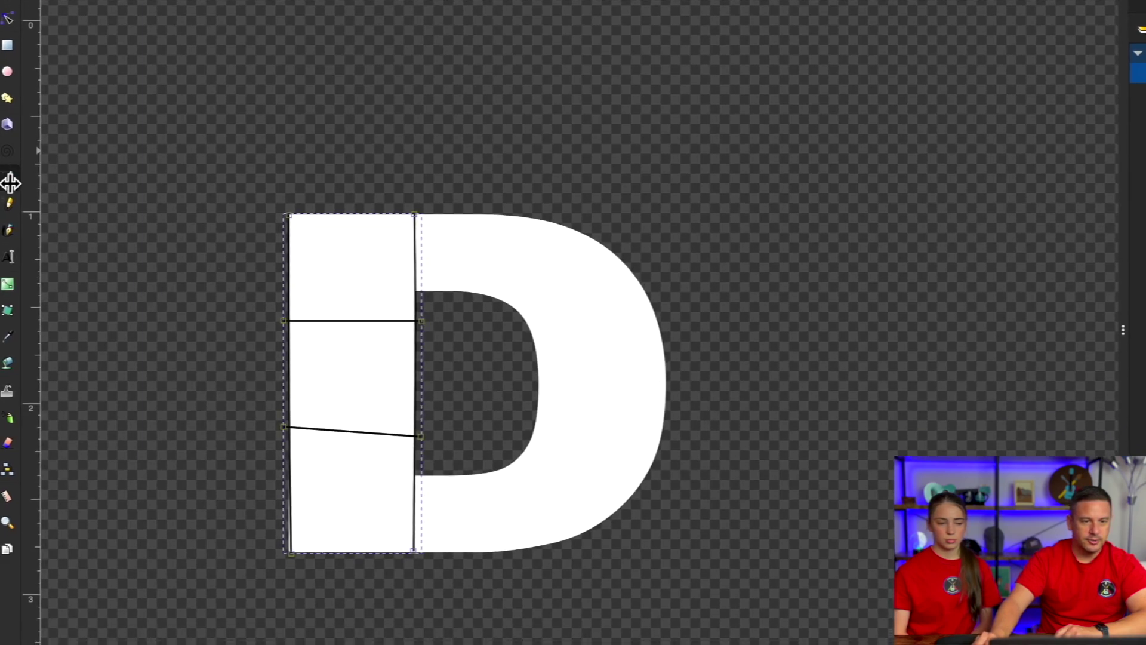
left_click(409, 214)
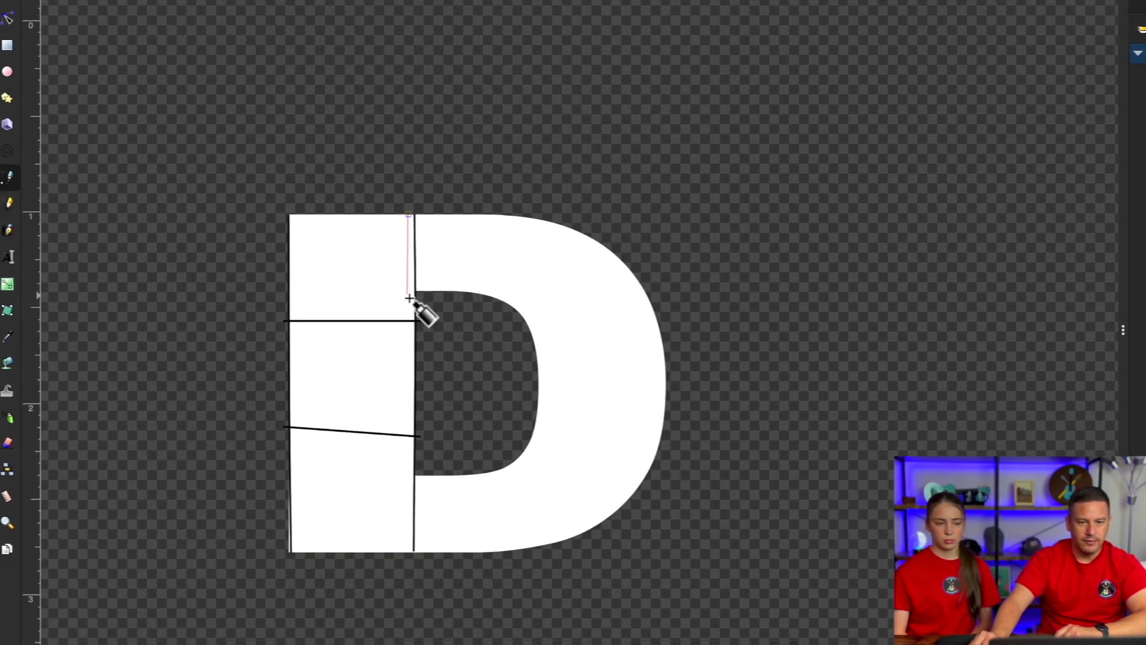
left_click(407, 294)
left_click(513, 216)
left_click(522, 310)
left_click(642, 292)
left_click(539, 389)
left_click(649, 469)
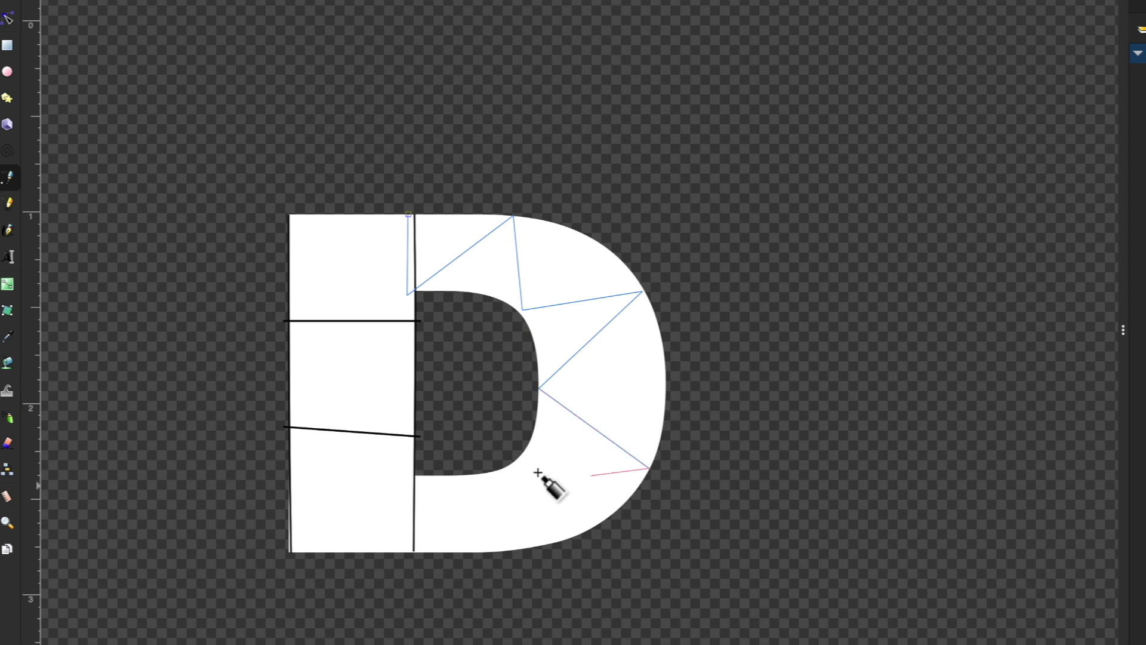
left_click(509, 465)
left_click(498, 549)
left_click(405, 475)
left_click(403, 550)
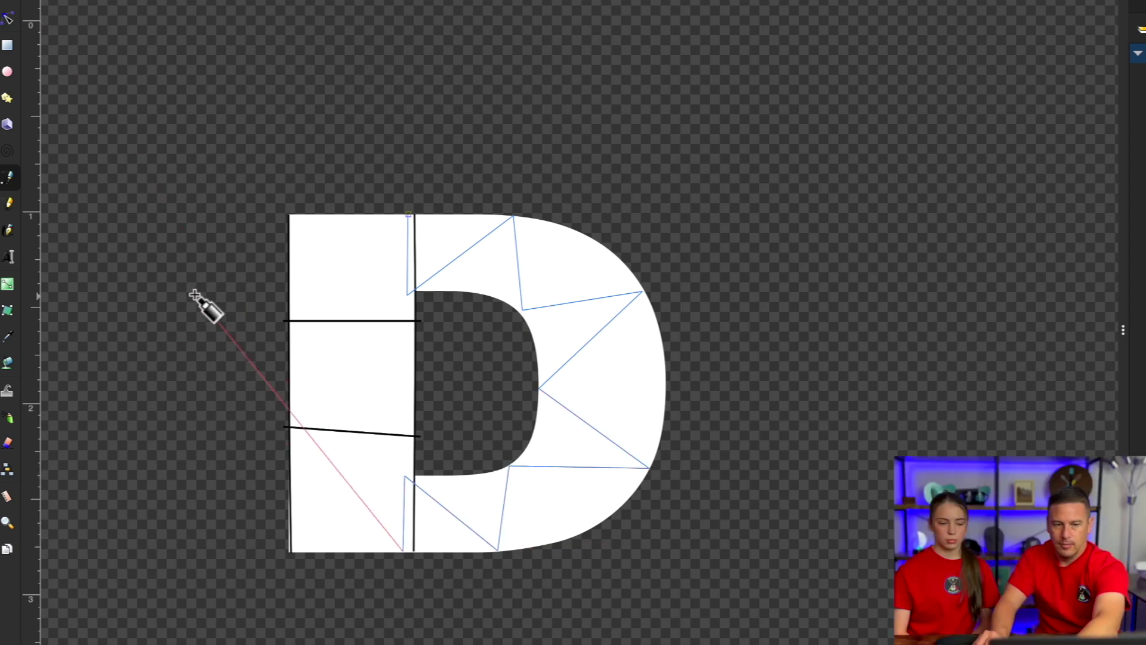
key("Return")
- Convert the bowl zigzag into a satin column with Zig-Zag Line to Satin
left_click(313, 8)
mouse_move(332, 178)
mouse_move(602, 353)
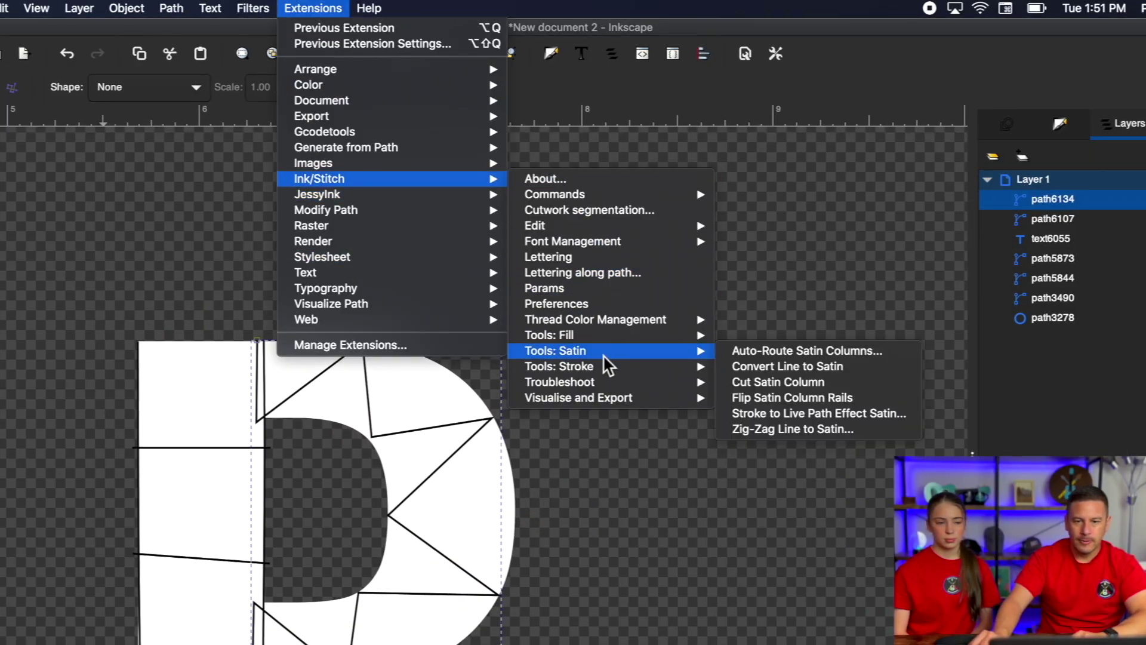
left_click(770, 427)
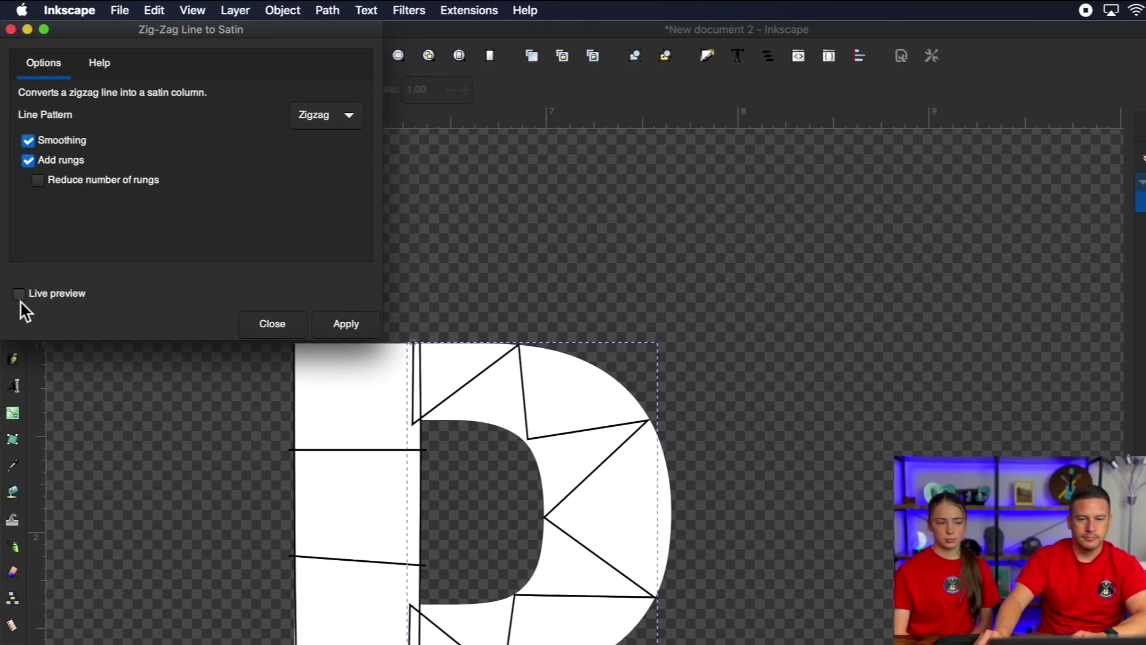
left_click(20, 293)
left_click(345, 324)
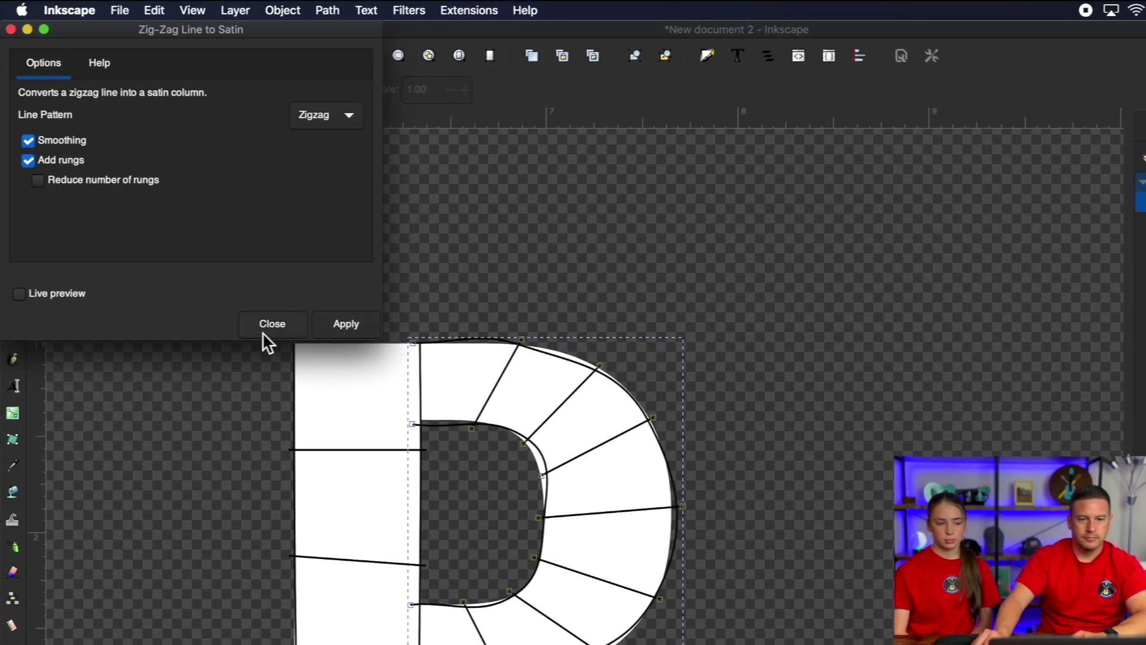
left_click(267, 325)
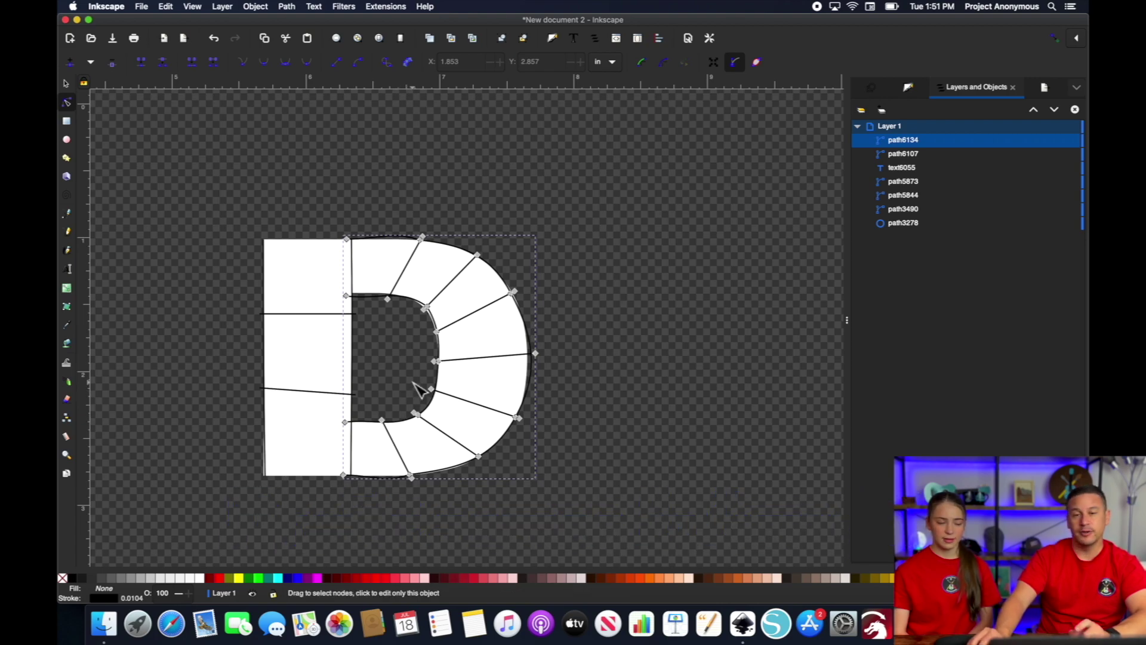
- Delete the original white D text object
left_click(296, 296)
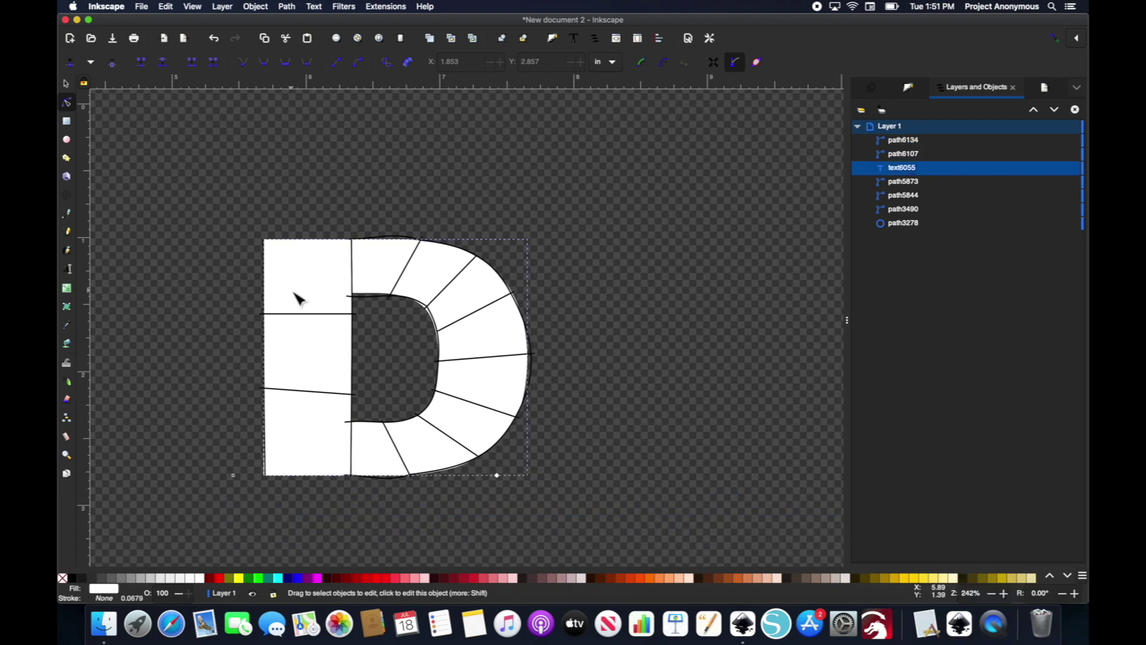
left_click(70, 88)
key("Delete")
- Review the D's two satin columns in Ink/Stitch Params, then delete them and the white ellipse
left_click_drag(207, 173, 589, 518)
left_click(386, 6)
mouse_move(397, 122)
left_click(561, 217)
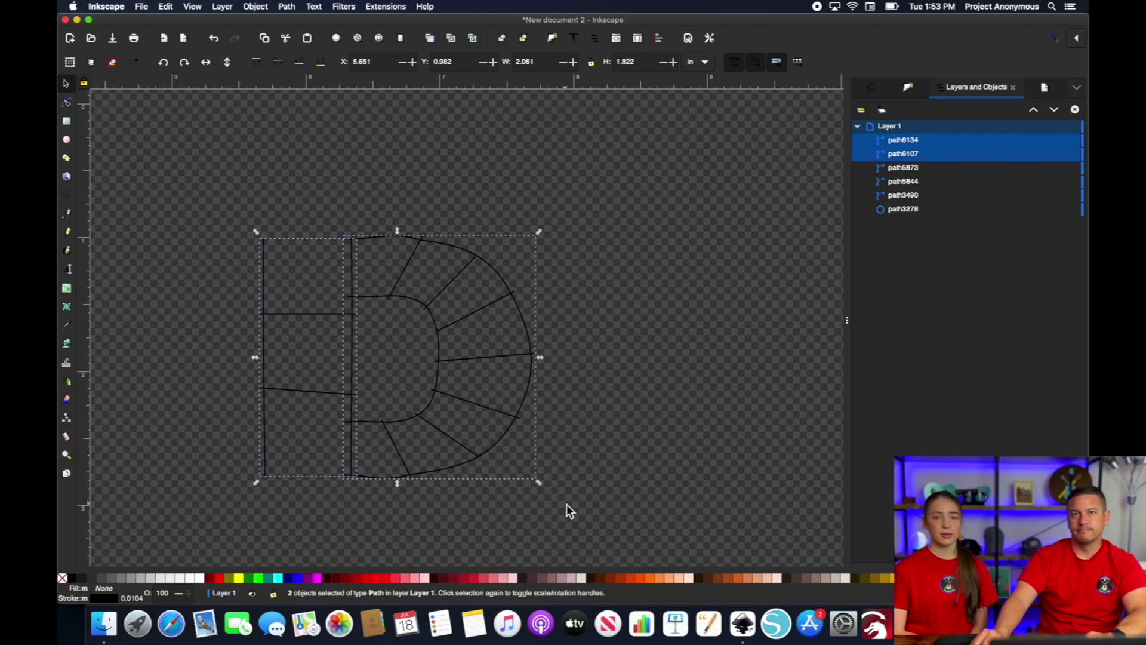
key("Delete")
scroll(358, 417, "left", 10)
left_click(408, 194)
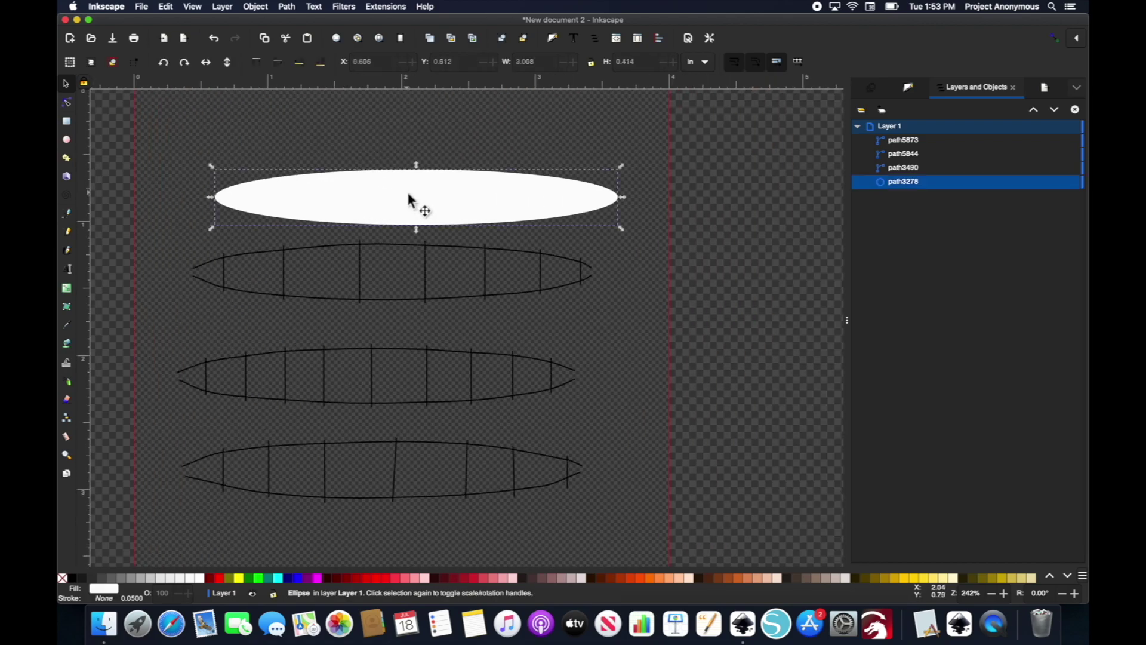
key("Delete")
- Move the square and zig-zag oval columns up toward the top of the page
left_click(206, 378)
left_click_drag(376, 371, 393, 175)
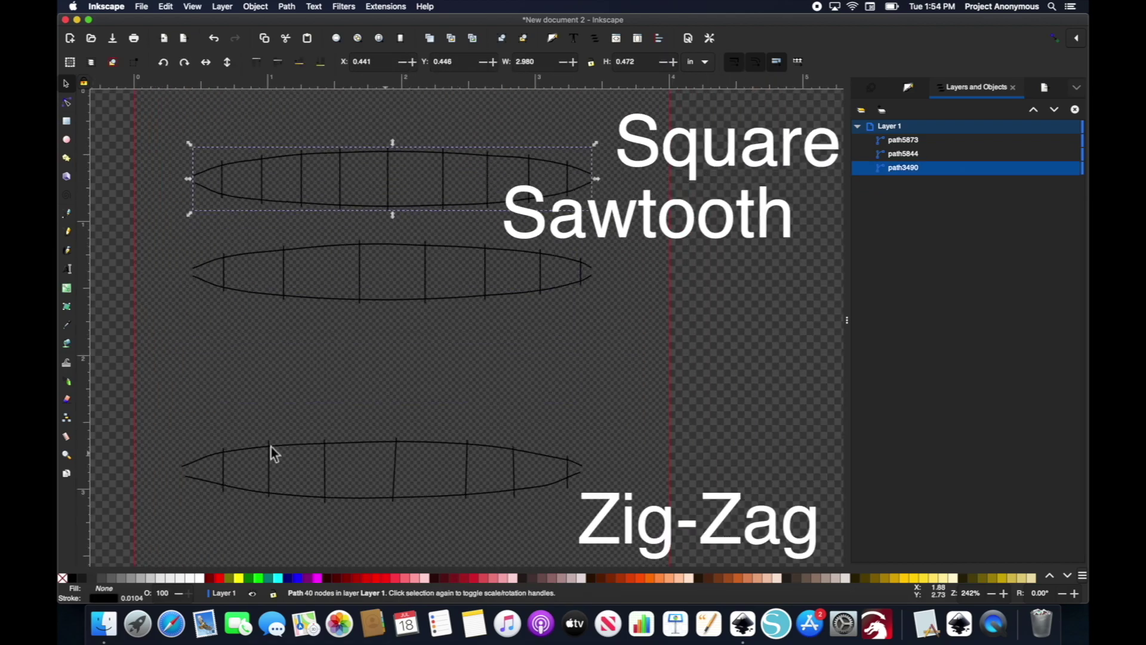
left_click_drag(271, 454, 406, 411)
double_click(402, 373)
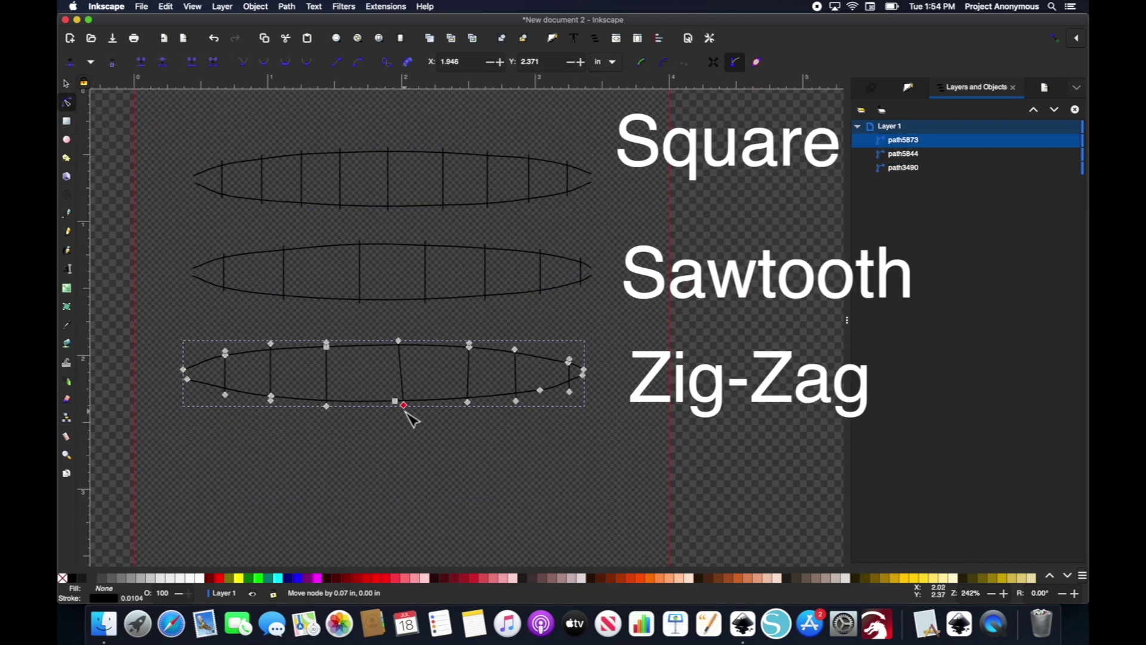
- Start Save As and enter the file name 'Custom satin sitches'
left_click(141, 6)
left_click(186, 98)
type("Custom satin sitches.pes")
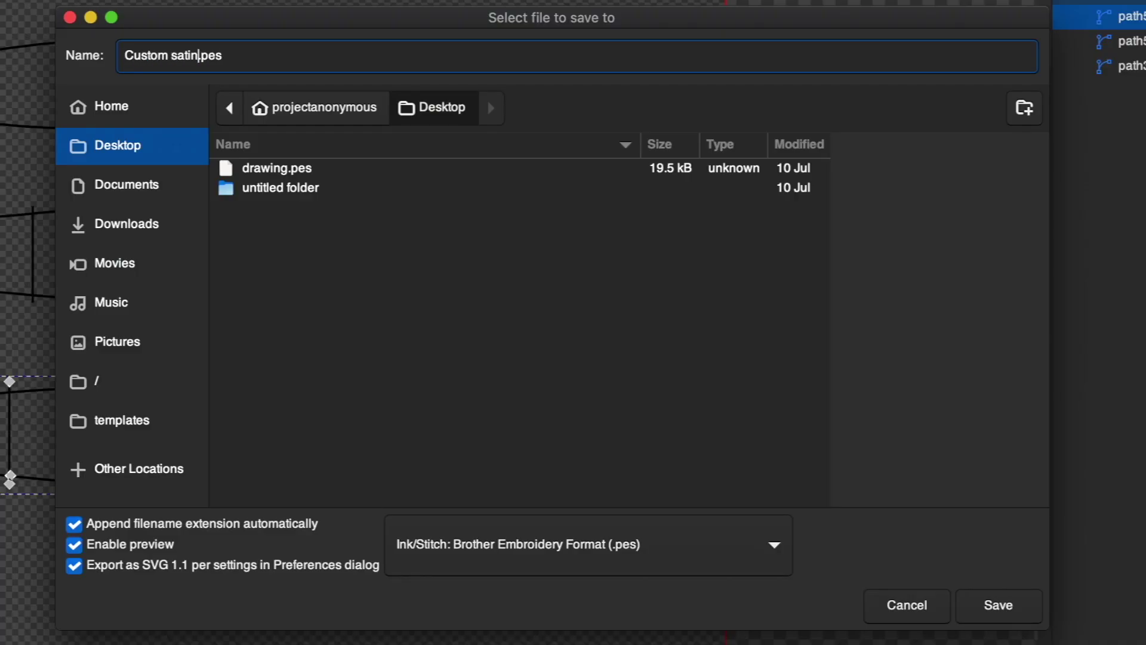